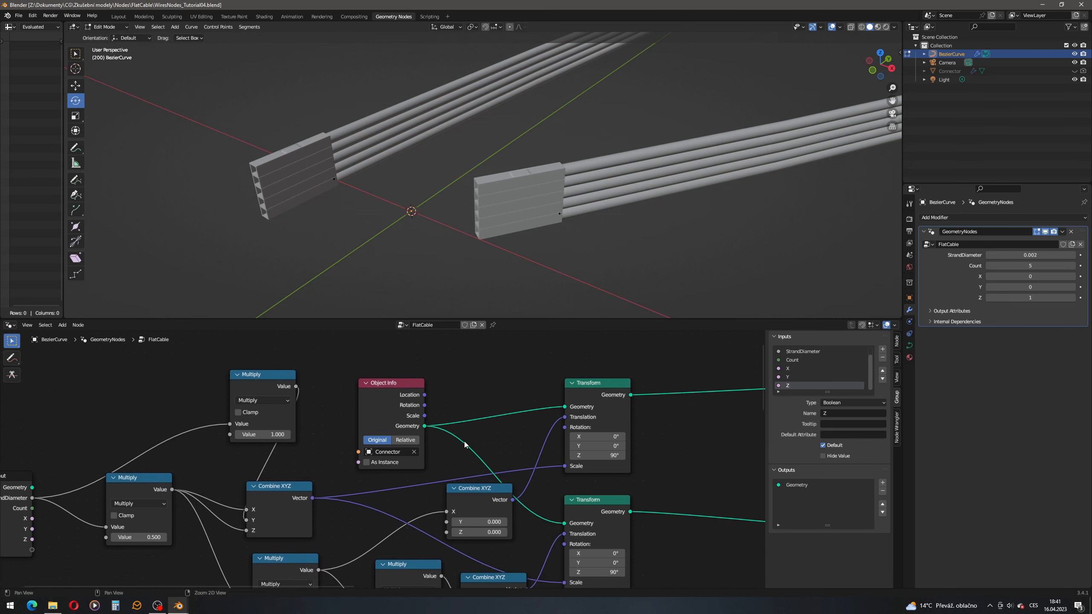
Add a Combine XYZ node to the FlatCable node tree, above the Object Info node.
scroll(464, 442, down, 1)
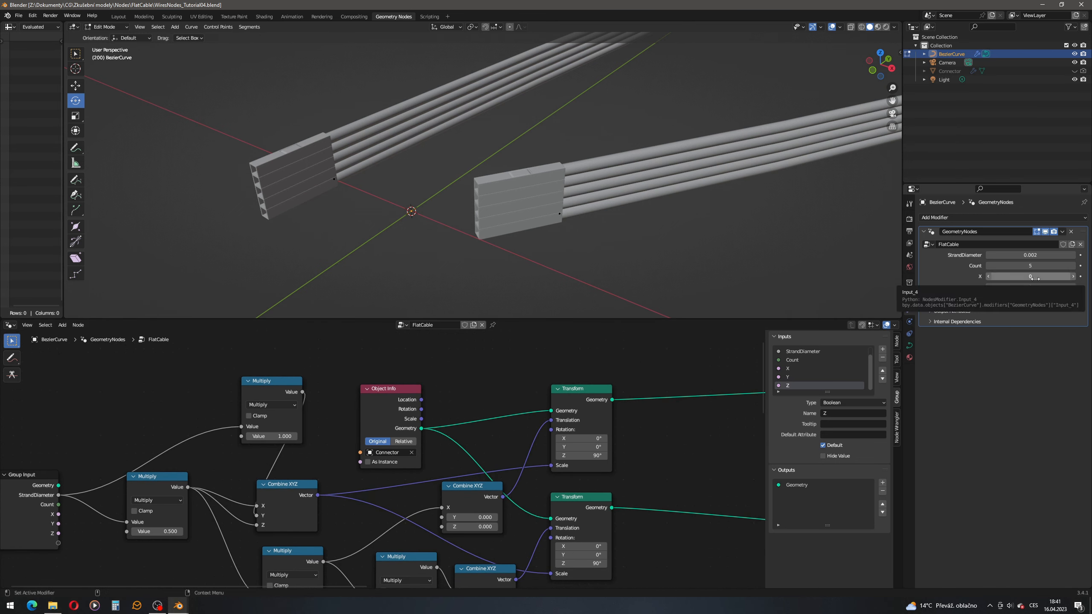
middle_drag(445, 421, 504, 494)
click(62, 325)
click(82, 332)
text(comb)
key(Return)
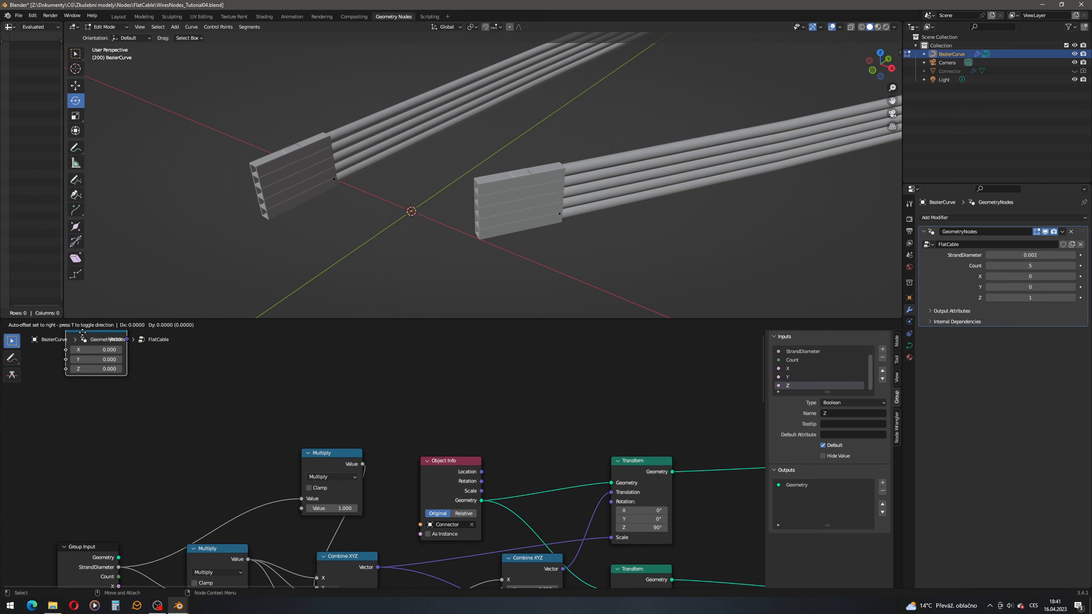
click(477, 378)
Space the two Transform nodes apart and connect the new Combine XYZ node's Vector output to both Rotation inputs.
middle_drag(558, 466, 518, 425)
scroll(568, 439, down, 2)
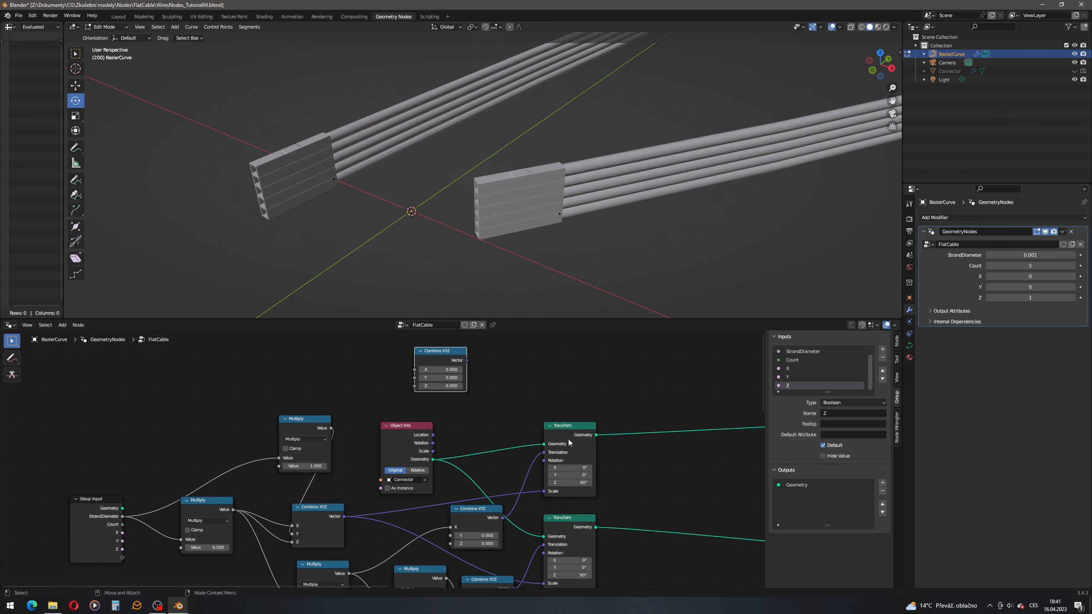
drag(568, 428, 574, 387)
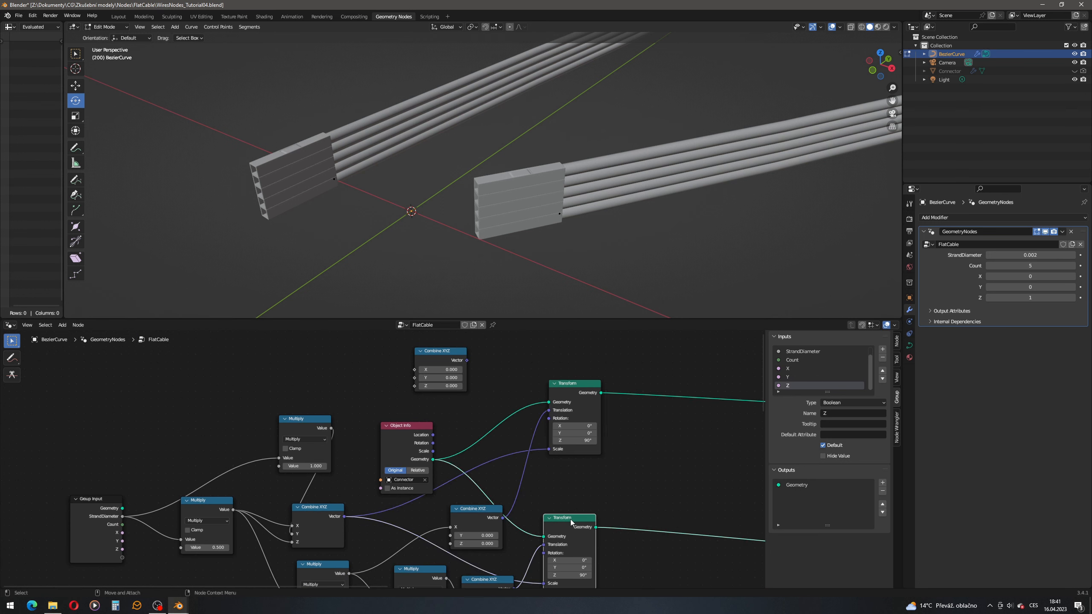
drag(570, 519, 579, 513)
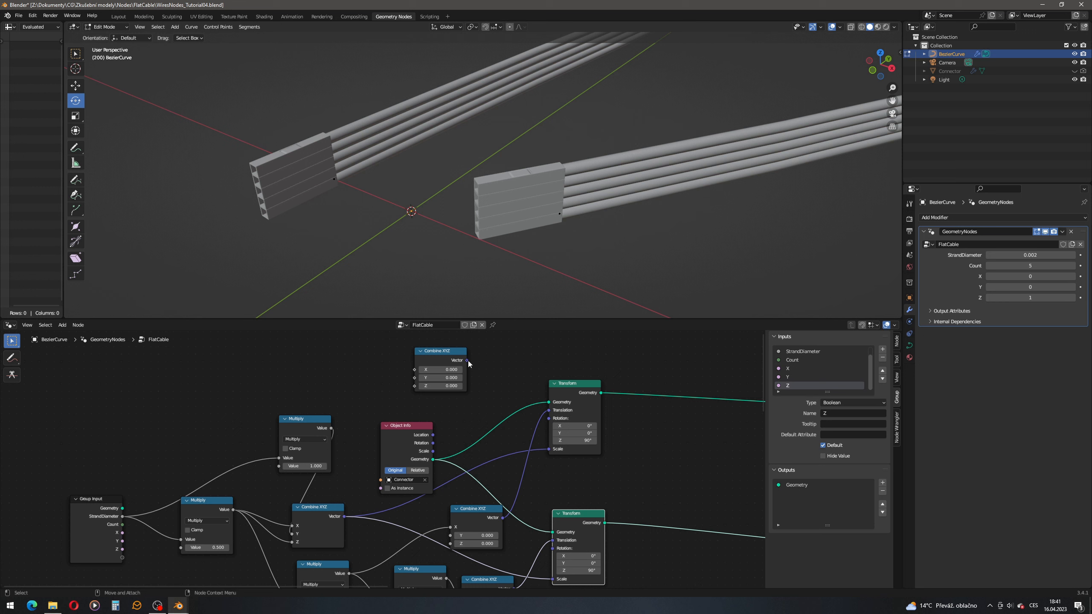
drag(466, 360, 549, 417)
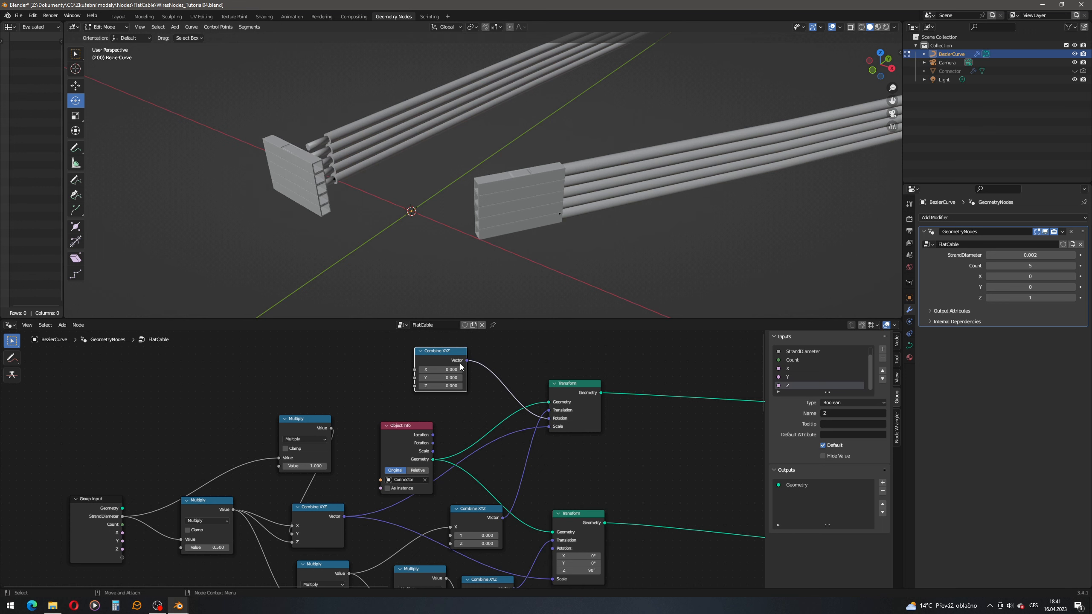
drag(467, 361, 552, 549)
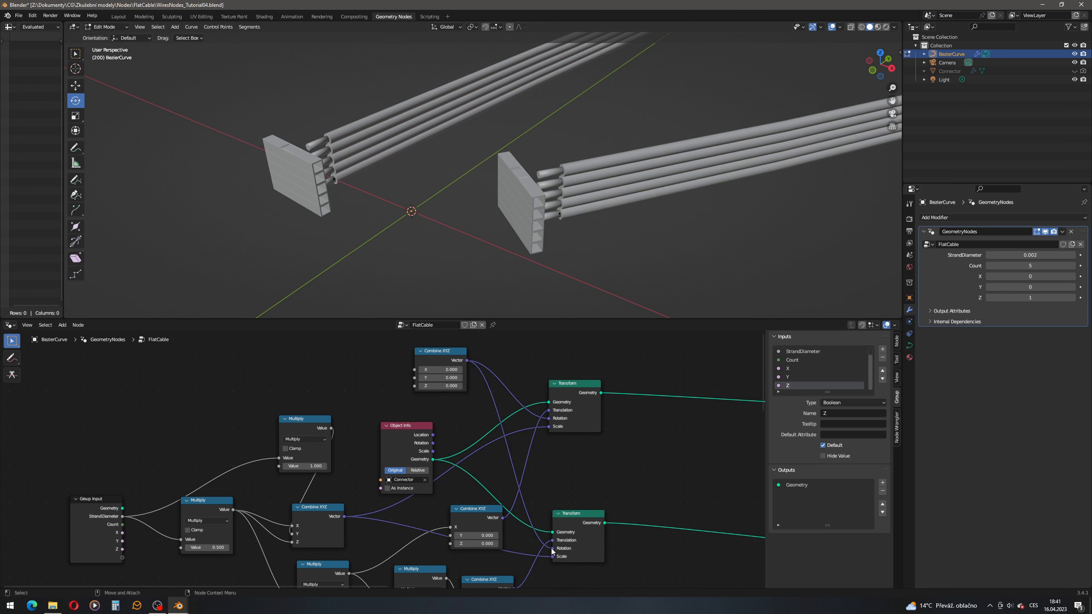
Set the Z value of the new Combine XYZ node to 90.
mouse_move(489, 238)
shift+middle_down()
mouse_move(502, 247)
mouse_move(484, 236)
shift+middle_up()
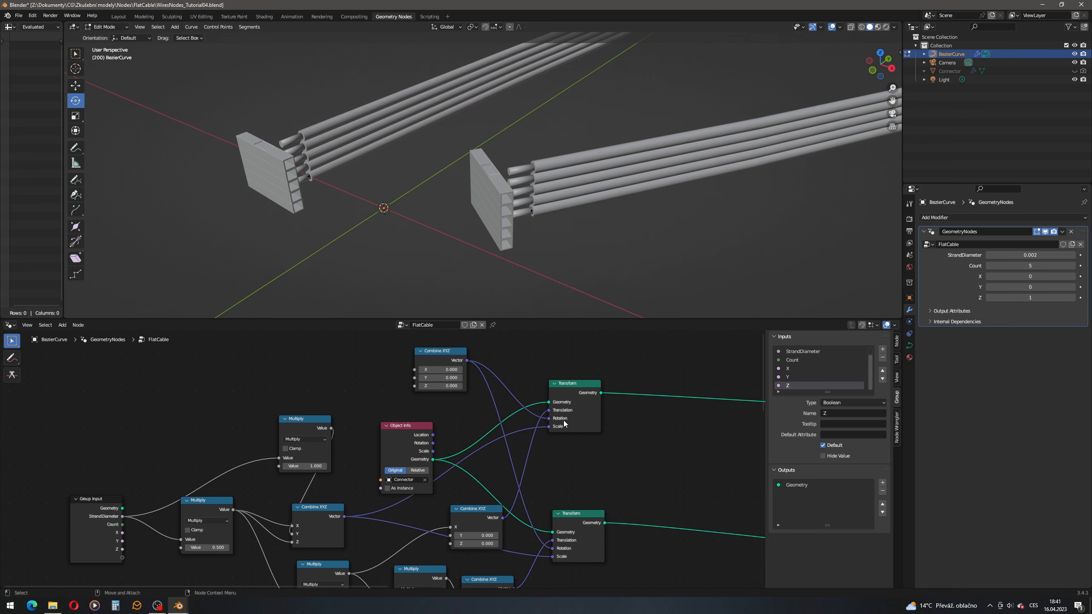
click(449, 386)
text(90)
key(Return)
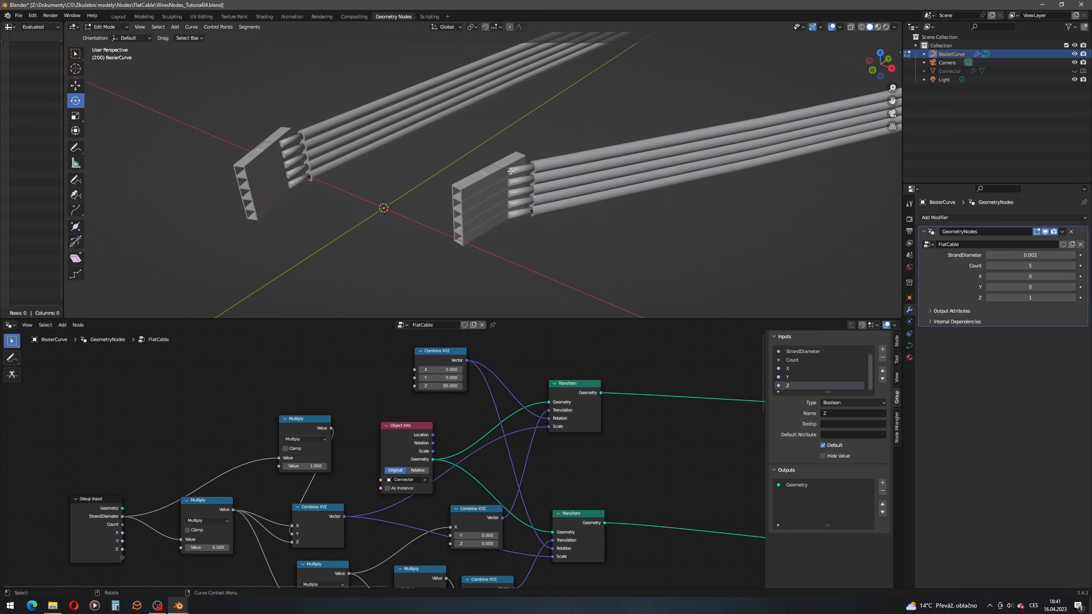
Set the Z value of the rotation Combine XYZ node to pi/2.
middle_drag(436, 361, 413, 396)
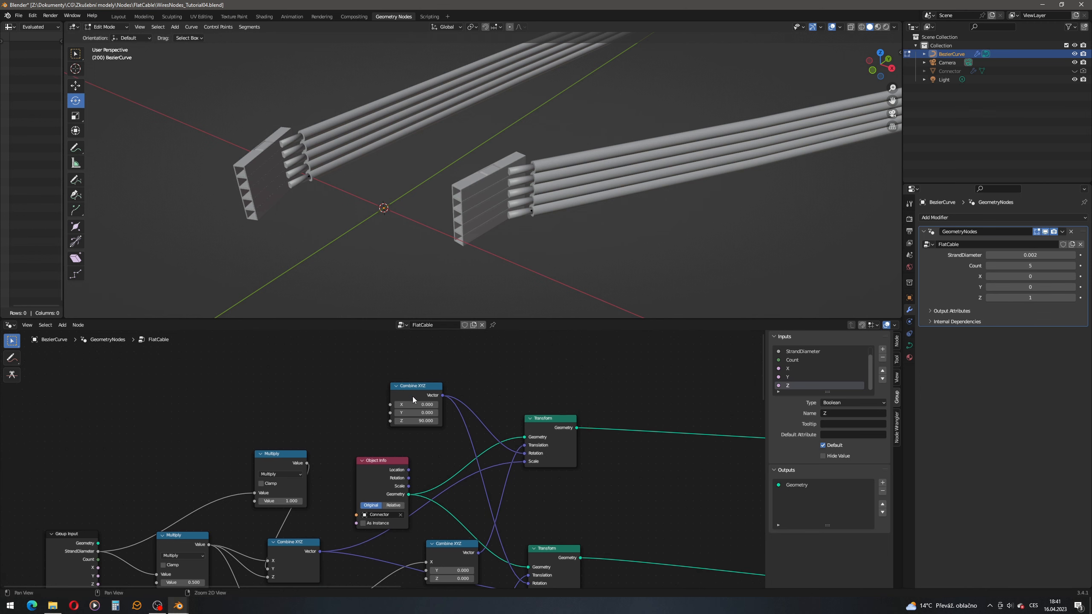
scroll(433, 389, up, 1)
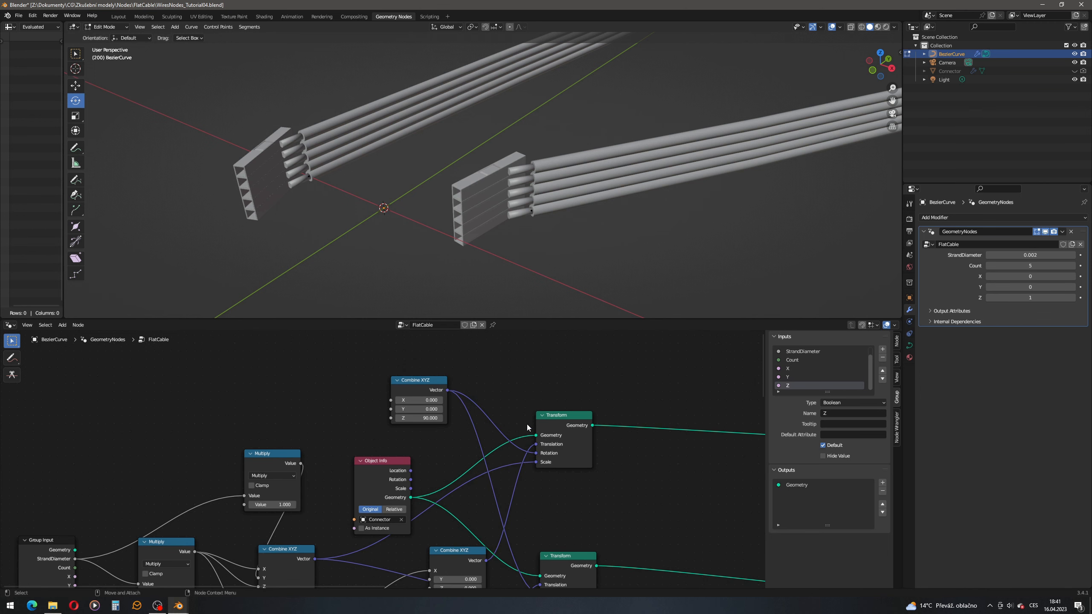
click(430, 419)
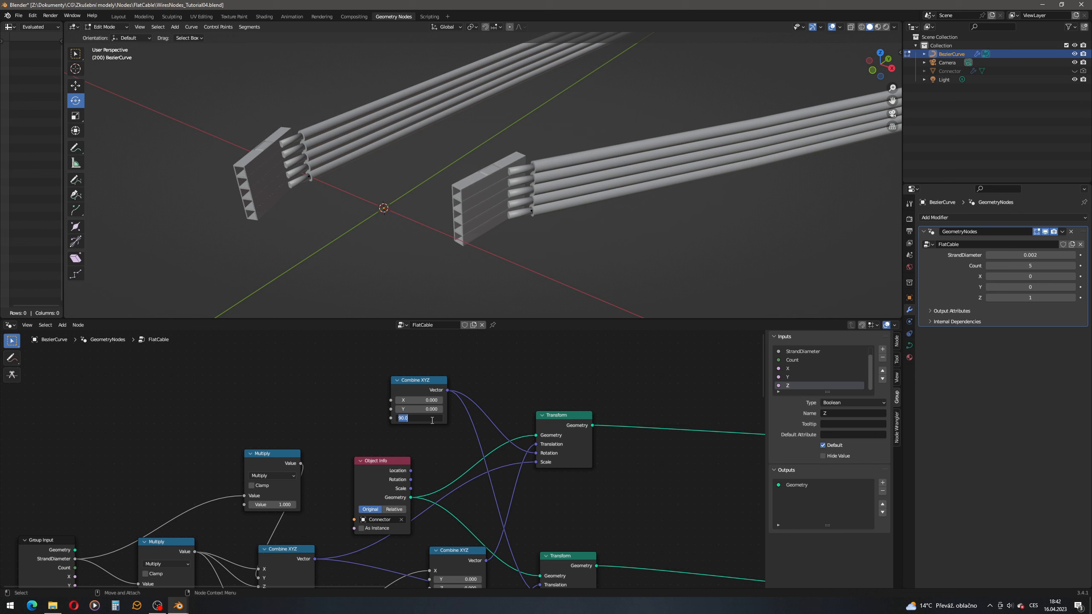
text(pi/2)
key(Return)
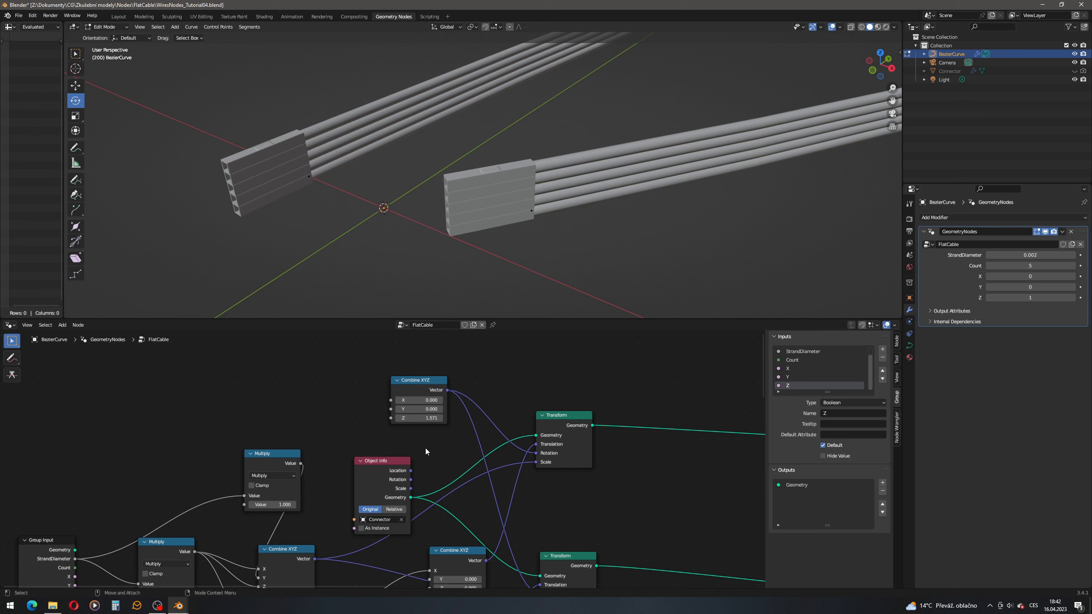
Try a different X value in the rotation Combine XYZ node, and reset it to 0.
mouse_move(419, 400)
mouse_down()
mouse_move(350, 399)
mouse_move(419, 400)
mouse_move(402, 400)
mouse_up()
click(419, 400)
text(0)
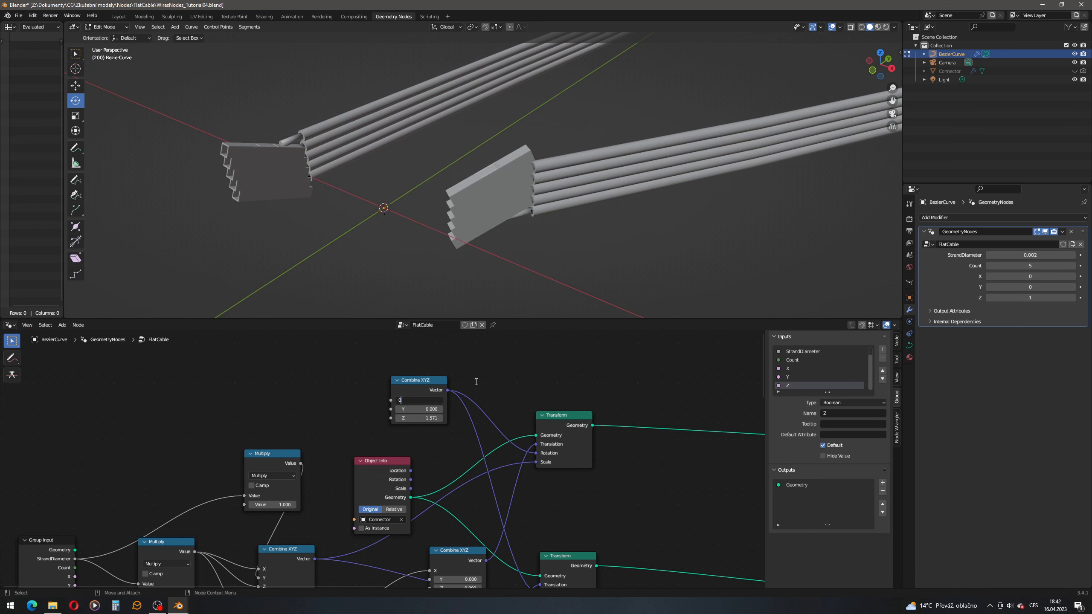
key(Return)
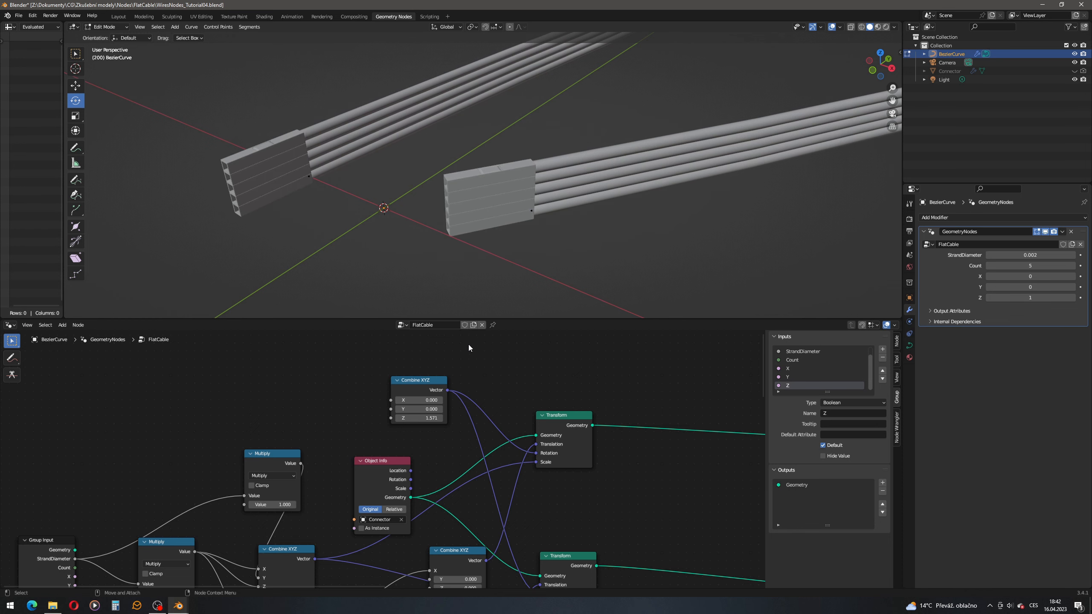
Set the Y value of the rotation Combine XYZ node to pi/2.
click(428, 409)
text(pi/2)
key(Return)
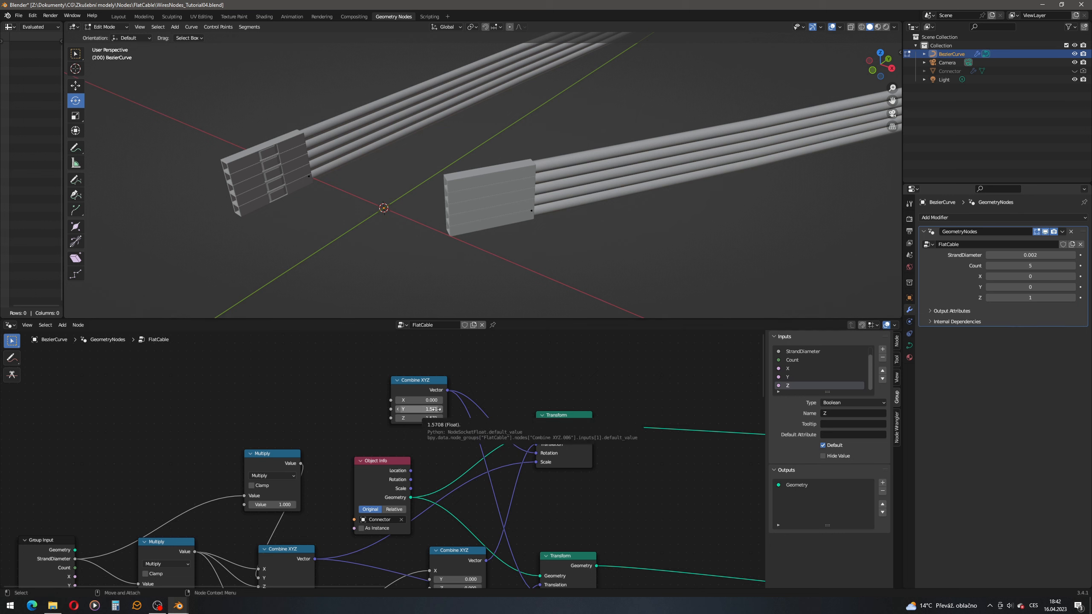
Switch the modifier's direction by setting its Y input to 1 and its Z input to 0.
click(1032, 287)
text(1)
key(Return)
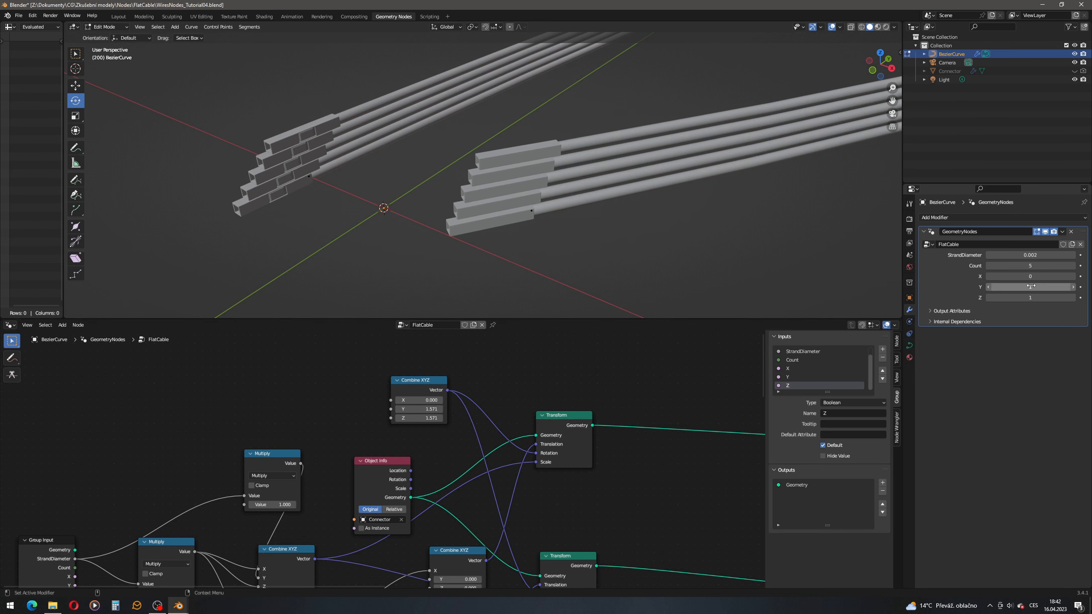
Rotate the cable curve's end control points to reorient both connectors for the Y direction.
click(532, 210)
mouse_move(535, 229)
mouse_down()
mouse_move(542, 223)
mouse_move(523, 227)
mouse_up()
drag(214, 152, 434, 139)
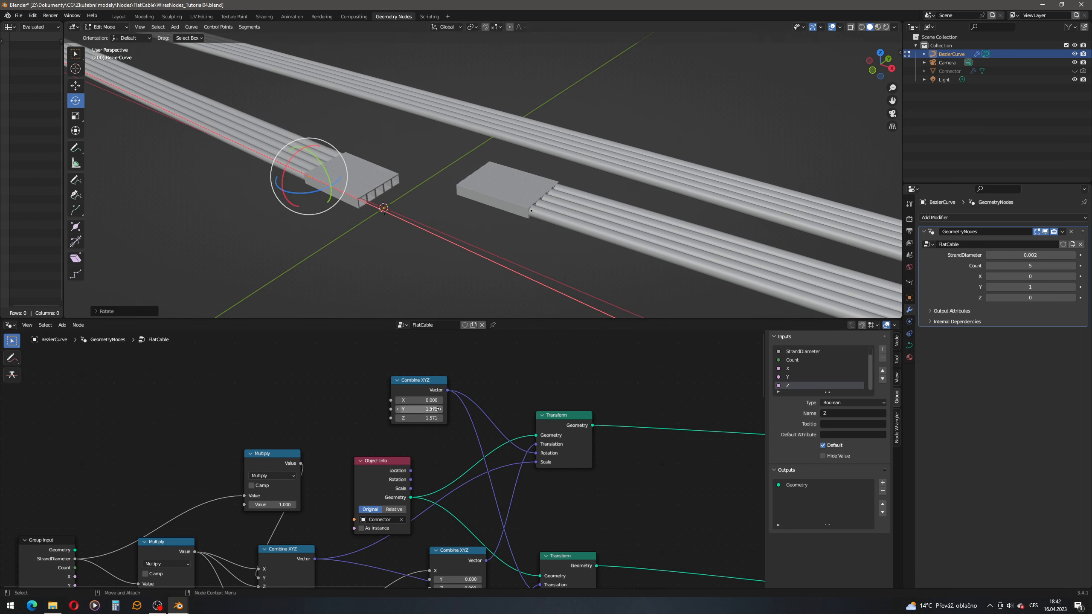
Reset the Y value of the rotation Combine XYZ node to 0.
click(419, 409)
text(0)
key(Return)
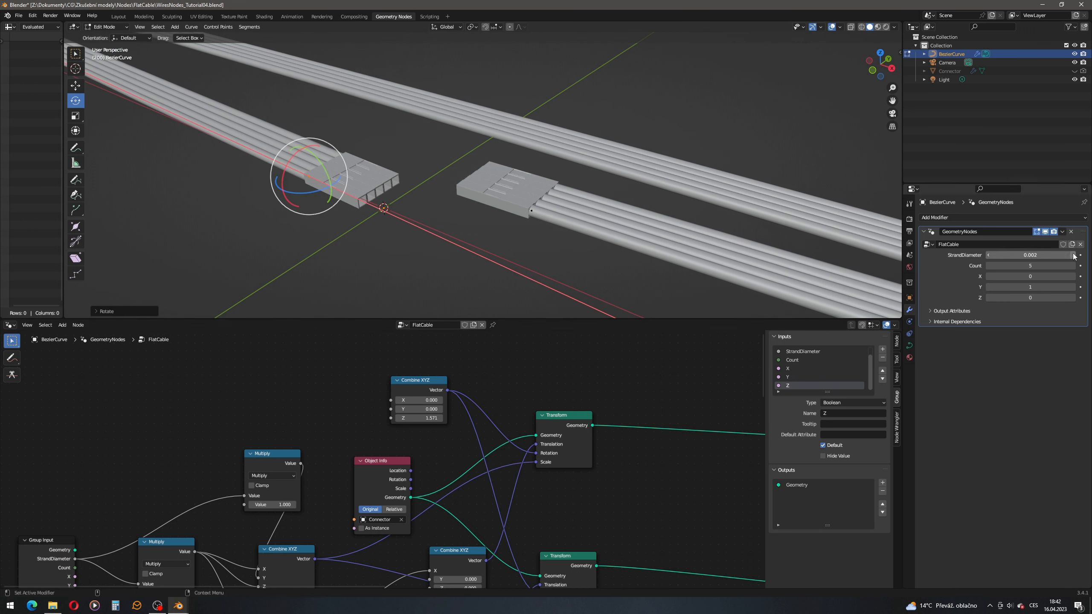
Set the modifier's X input to 1 and its Y input to 0.
click(1018, 273)
text(1)
key(Return)
click(1019, 287)
text(0)
key(Return)
Rotate the two end control points of the curve so the strands lie side by side in the X direction.
drag(510, 195, 541, 183)
click(309, 176)
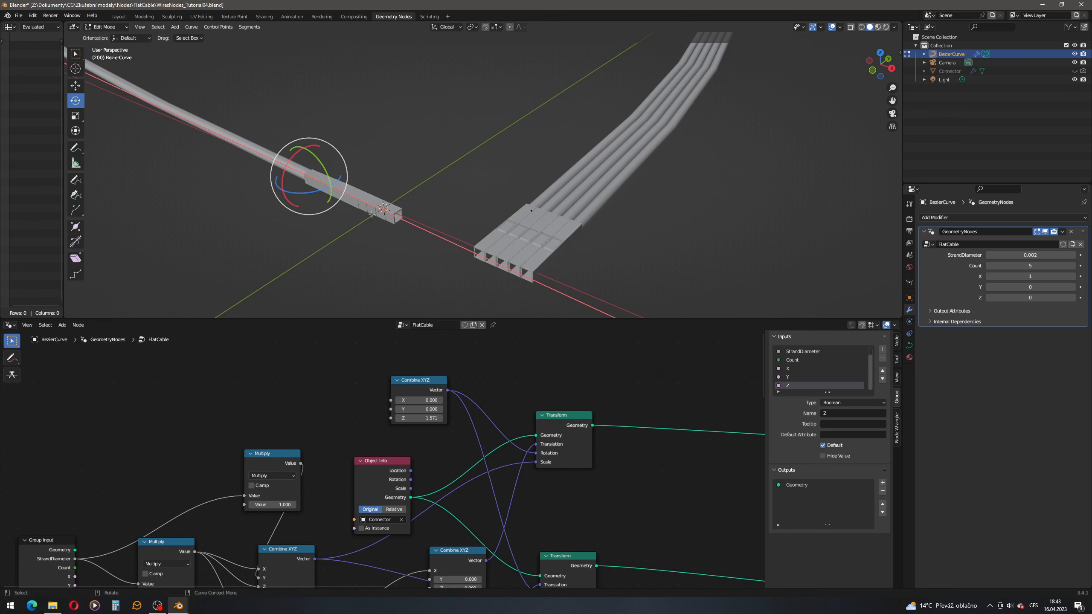
drag(310, 193, 365, 161)
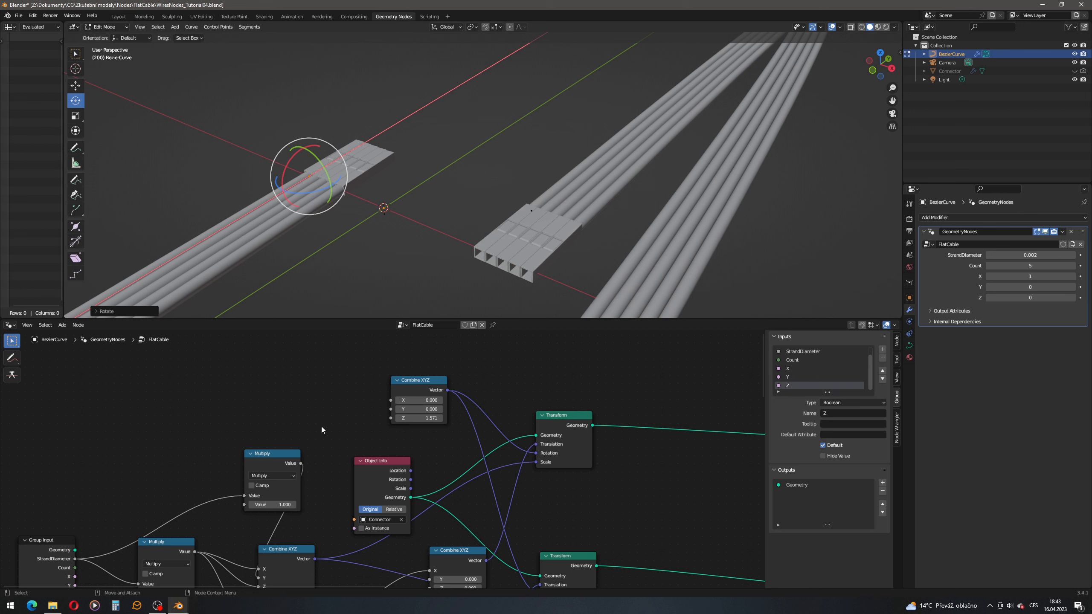
Move the Group Input node away from the other nodes and add a Boolean Math node in the freed space.
middle_drag(72, 523, 252, 493)
drag(229, 510, 142, 410)
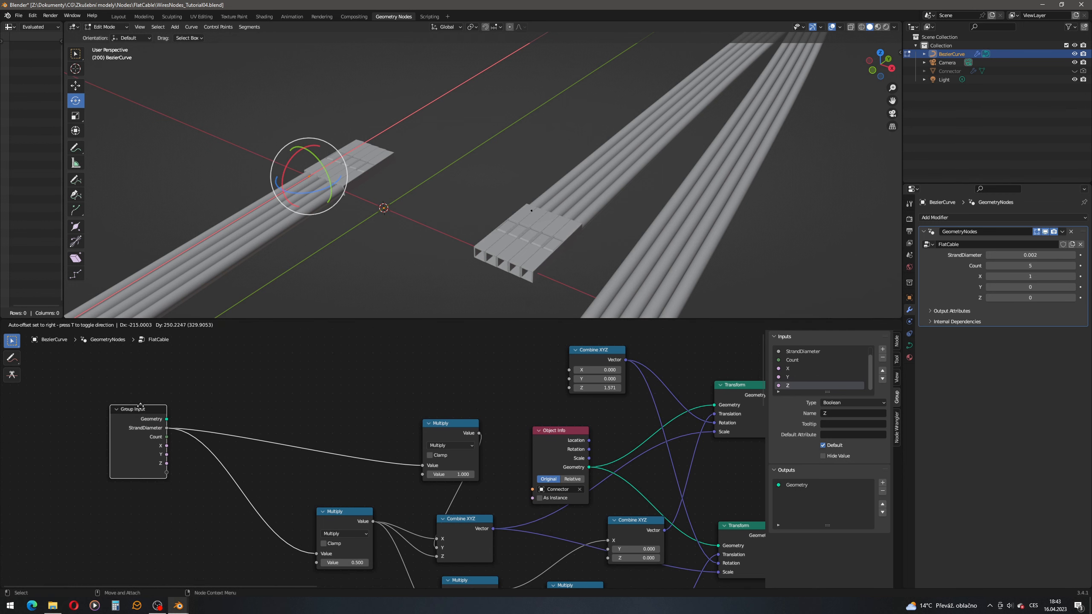
middle_drag(370, 416, 377, 443)
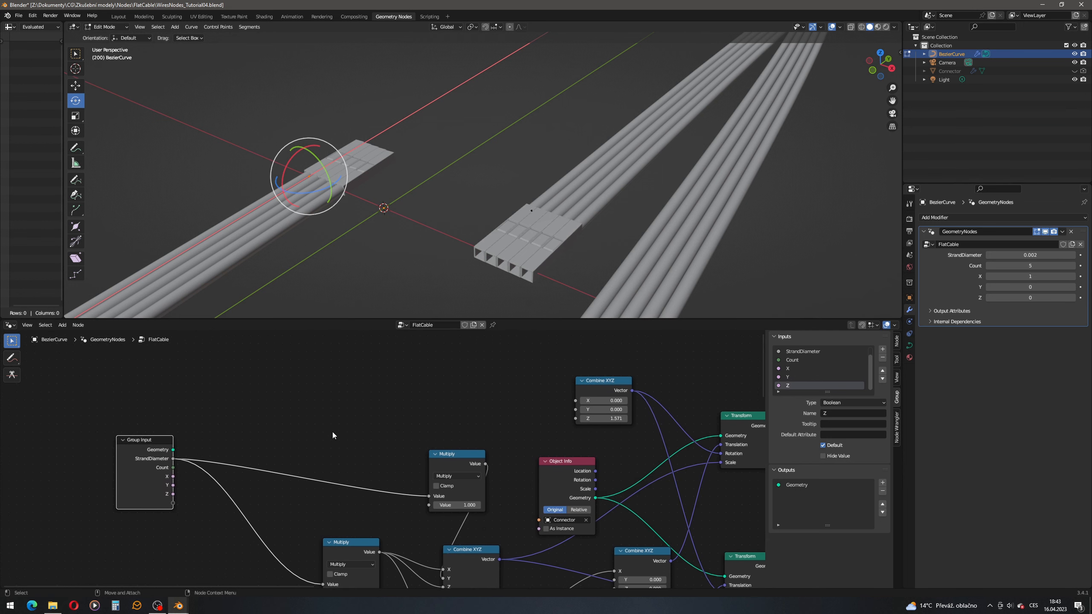
click(58, 326)
click(79, 334)
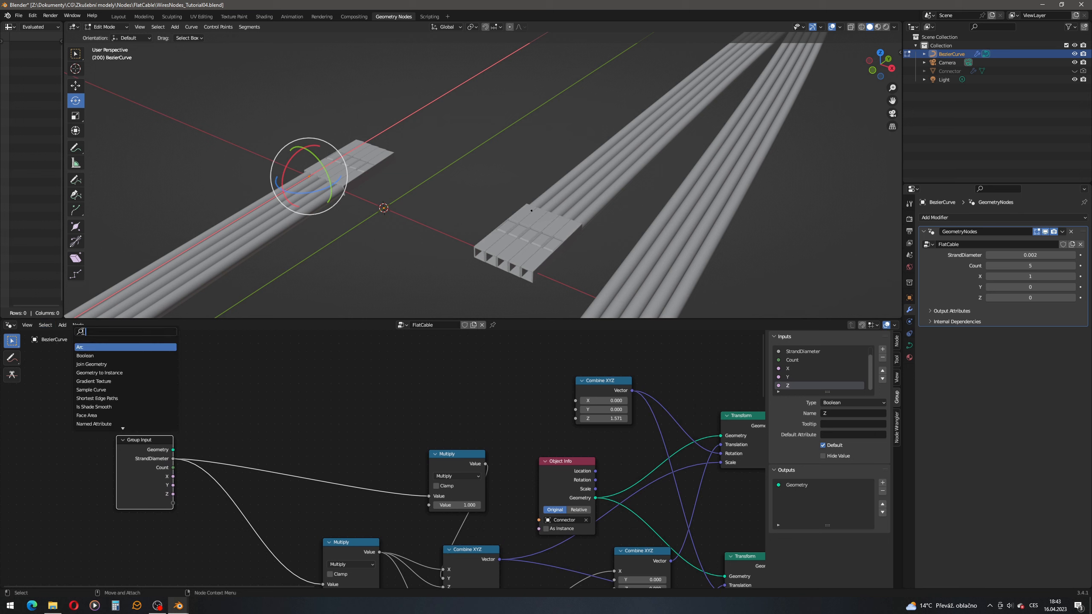
text(boolea)
key(Down)
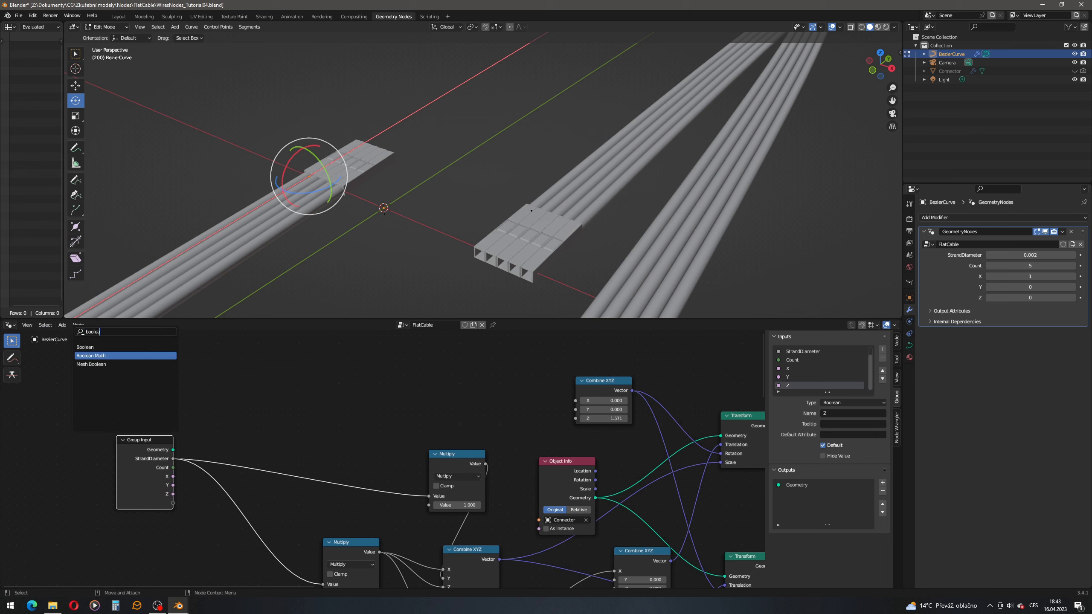
key(Return)
click(302, 396)
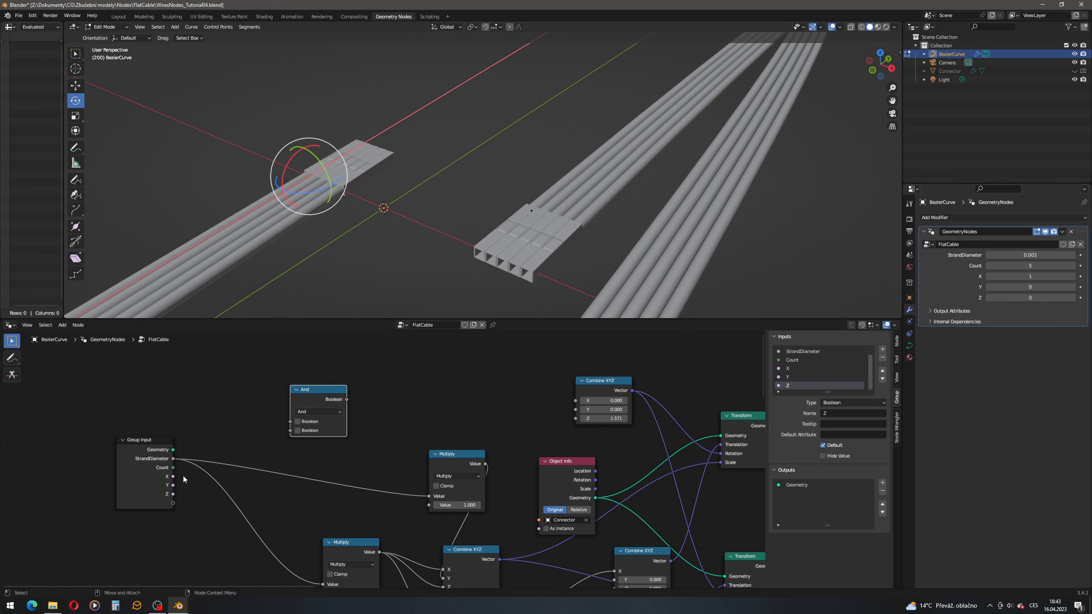
Connect the Group Input's X and Y outputs to the Boolean Math node and set its operation to Or.
drag(172, 476, 290, 422)
drag(173, 485, 290, 430)
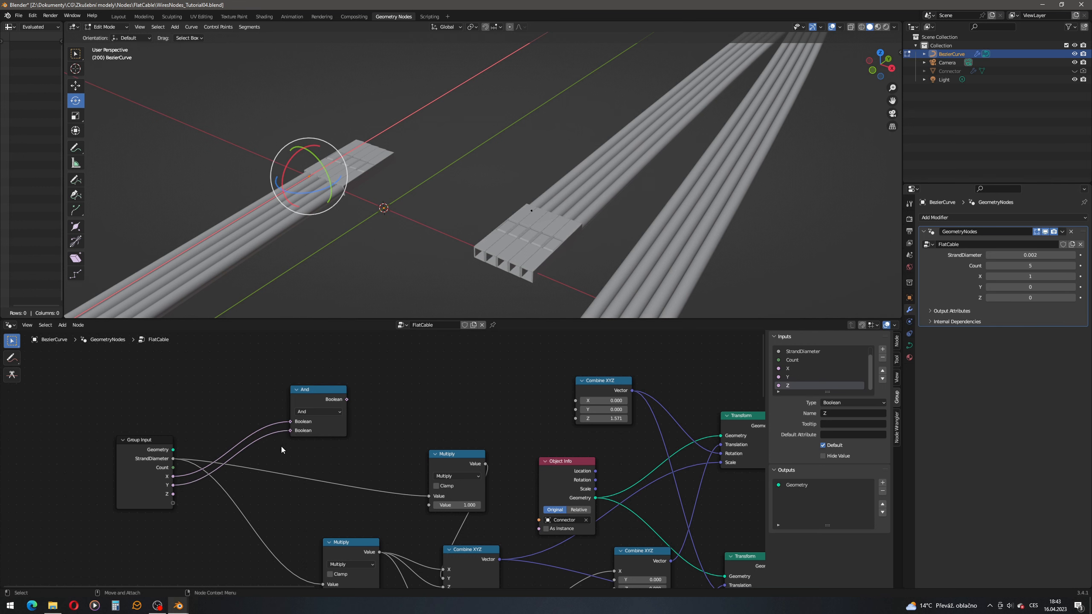
click(336, 412)
click(317, 430)
drag(318, 390, 305, 387)
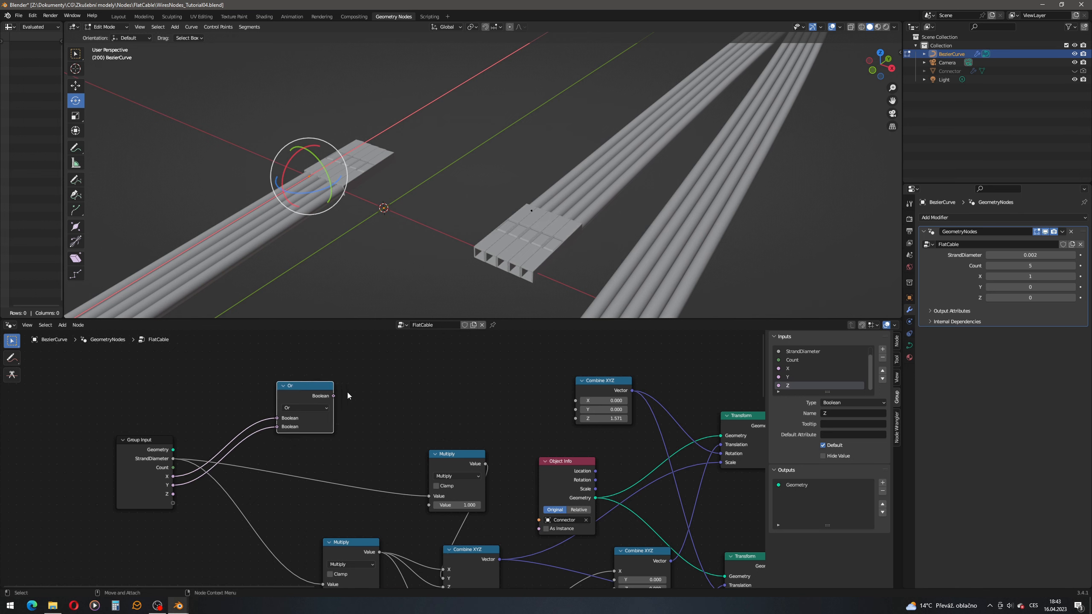
Add a Switch node beside the Or node and connect the Or node's Boolean output to its Switch input.
click(62, 325)
click(63, 336)
text(sw)
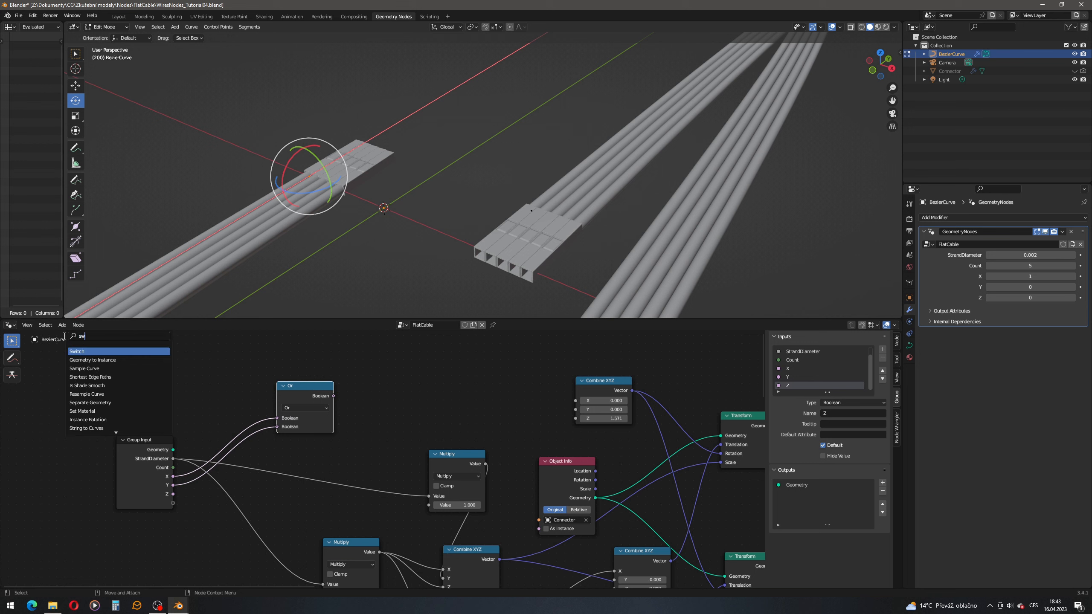
text(itch)
key(Return)
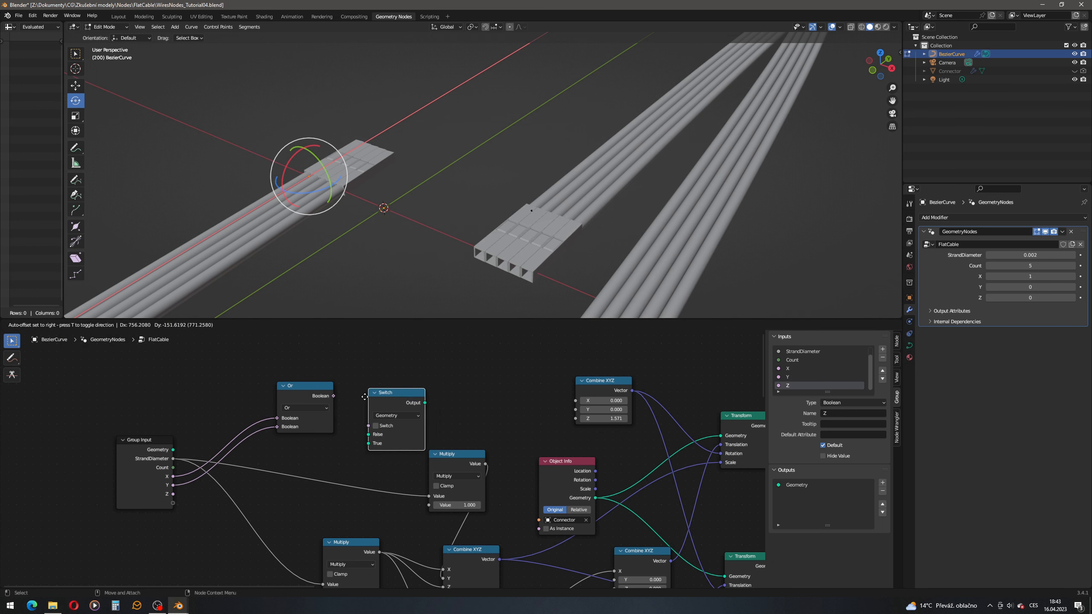
click(361, 364)
drag(334, 396, 336, 396)
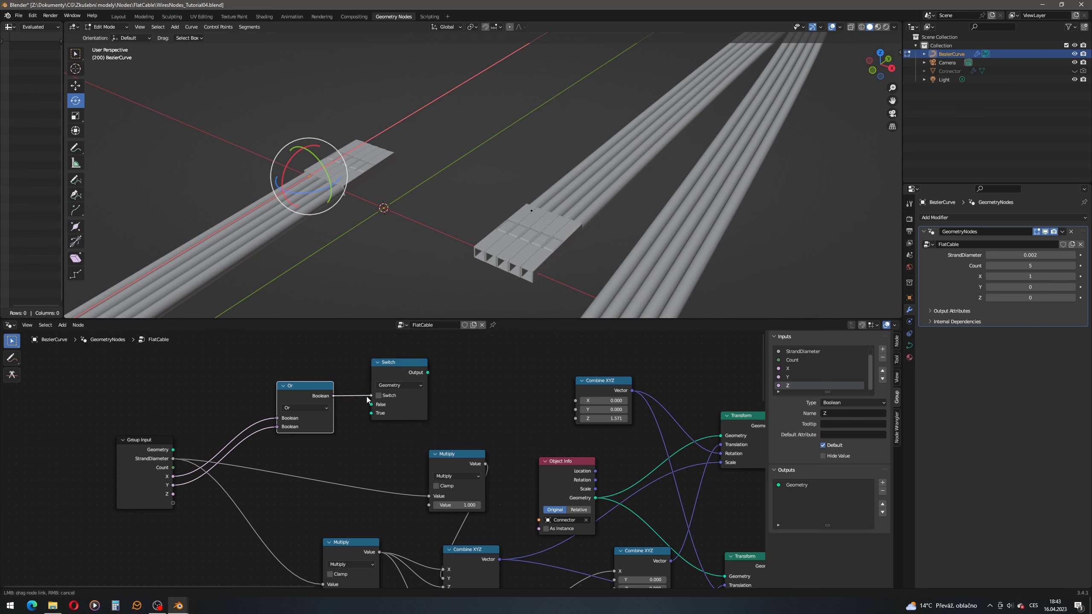
drag(369, 399, 371, 396)
drag(407, 363, 446, 360)
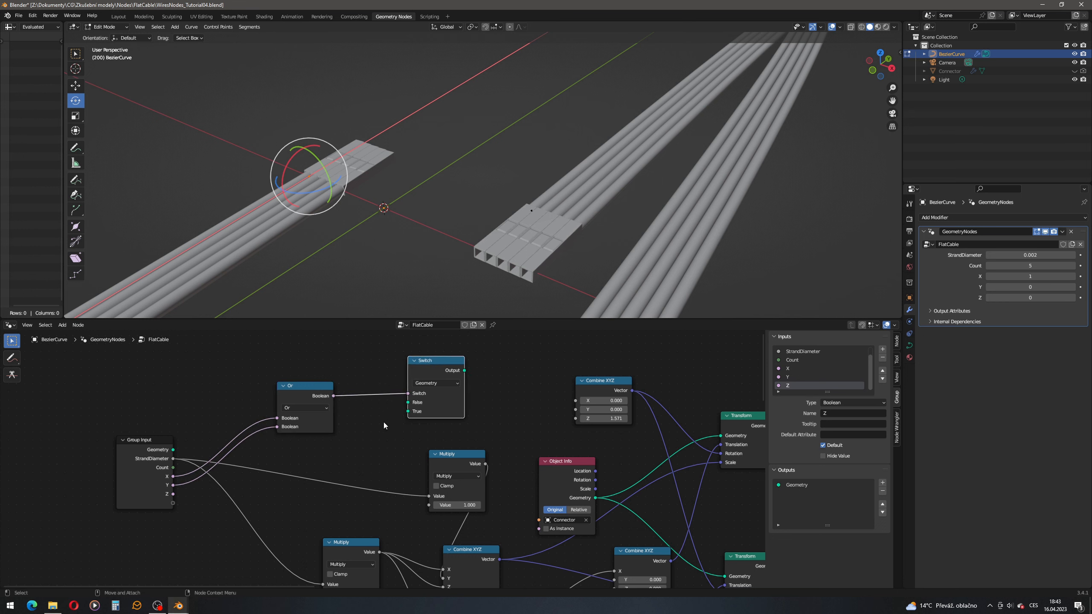
Set the Switch node's input type to Float and reconnect the Or output to its Switch input.
click(439, 383)
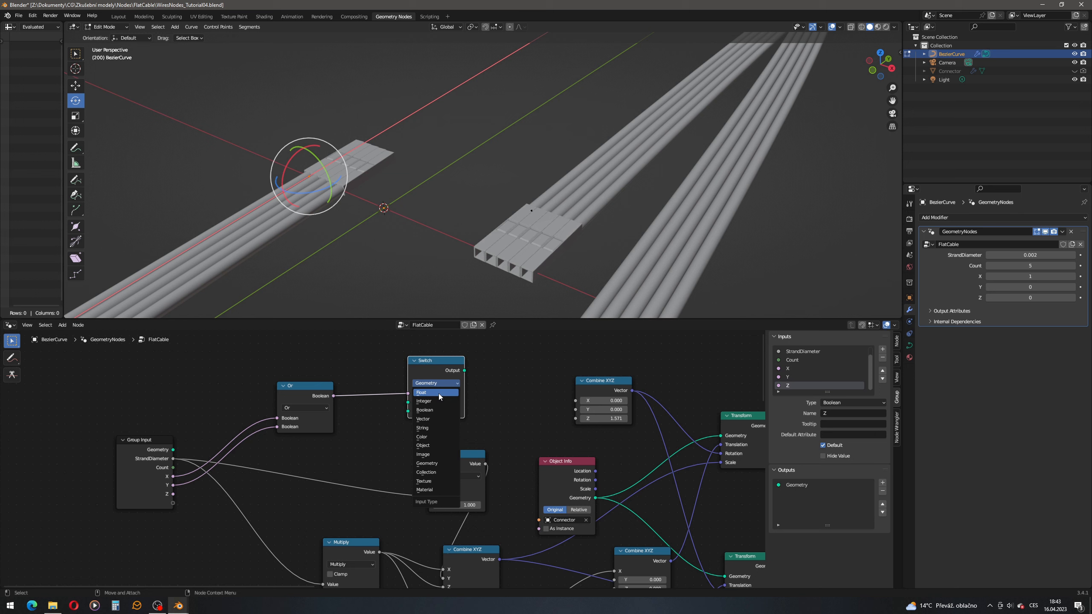
click(438, 393)
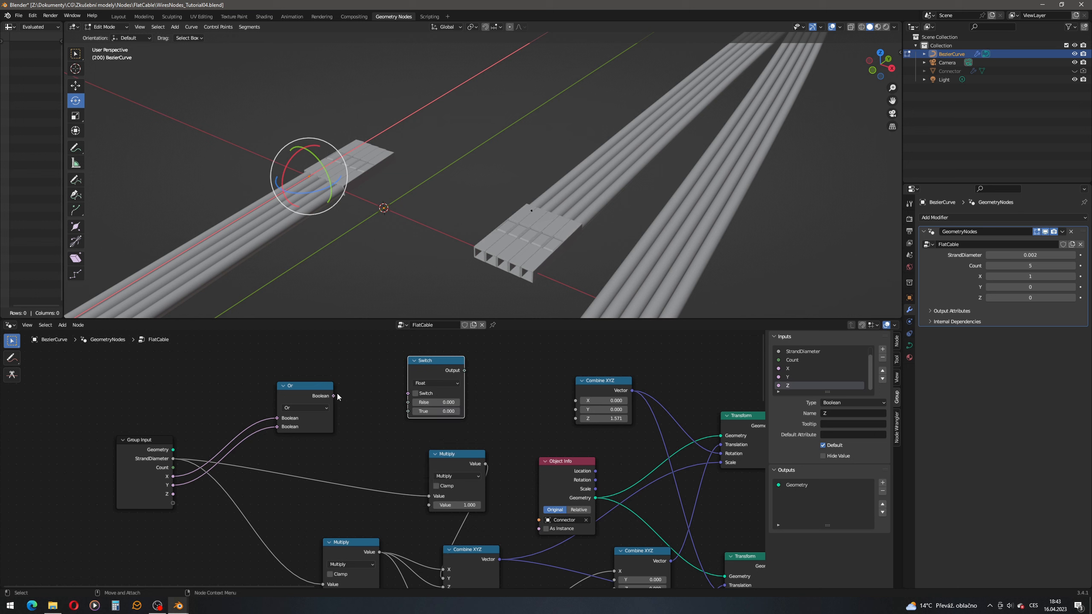
drag(337, 396, 407, 393)
Set the Switch node's False value to pi/2 and connect its Output to the Y input of the rotation Combine XYZ node.
click(436, 411)
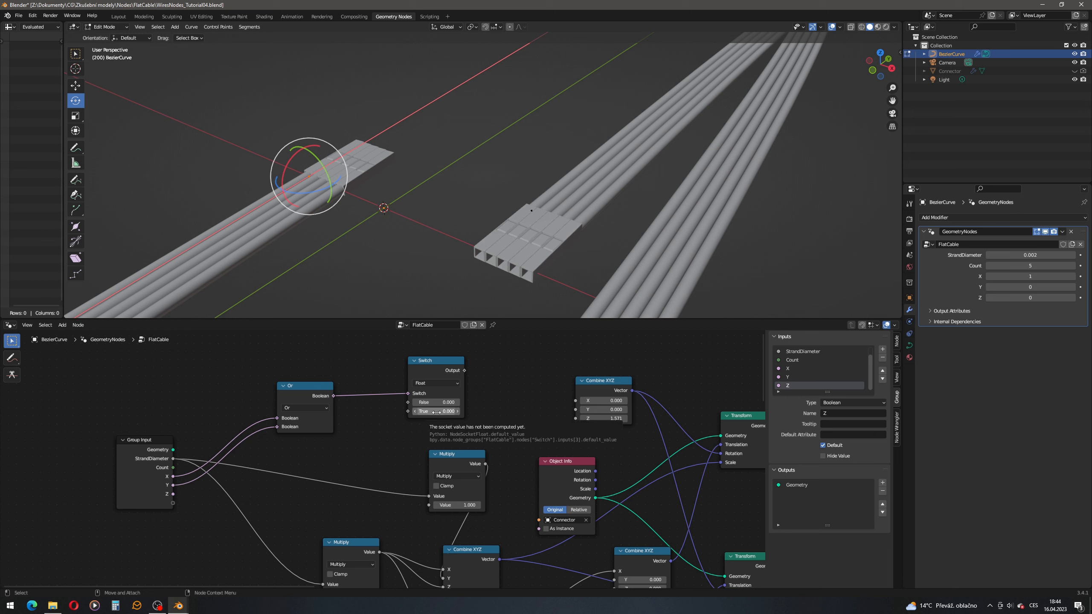
key(Return)
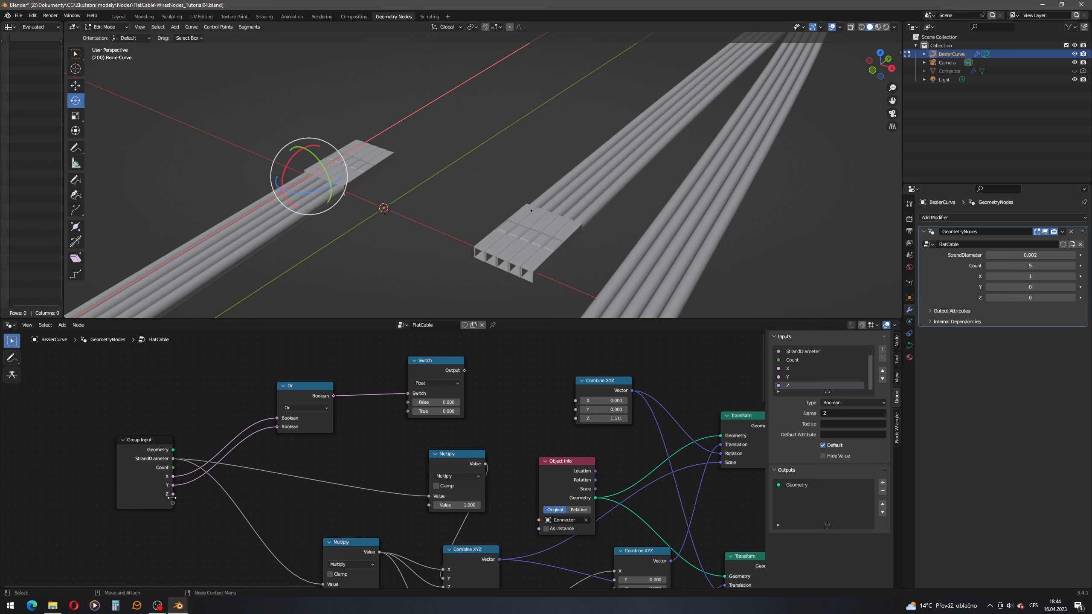
click(450, 402)
text(pi/2)
key(Return)
drag(463, 370, 585, 412)
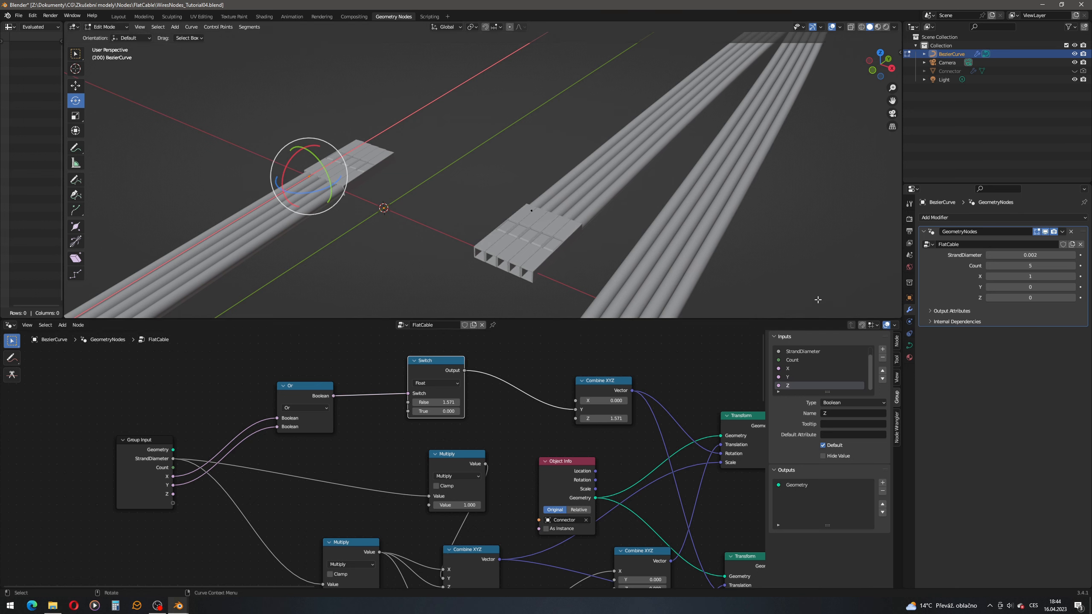
Set the modifier's X direction input to 0 and its Y input to 1.
drag(1038, 276, 1035, 274)
click(1032, 287)
text(1)
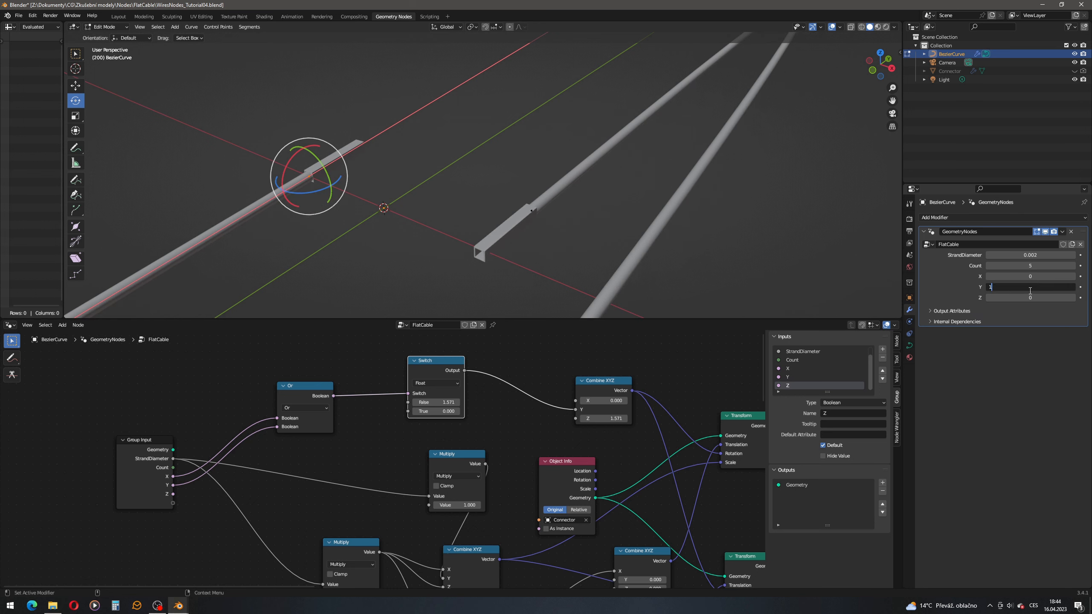
key(Return)
Rotate the curve's two end points horizontally so the cable ends run roughly along the X axis.
click(532, 210)
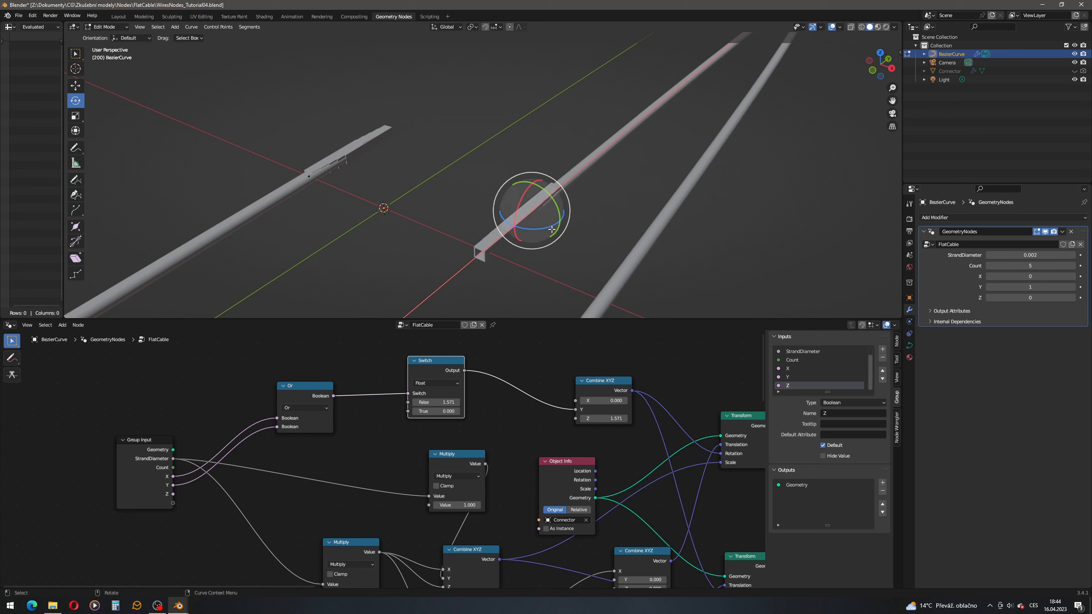
drag(554, 224, 515, 216)
drag(282, 129, 280, 173)
Set the modifier's Y direction input to 0 and its Z input to 1, and inspect the connectors at both cable ends.
click(1034, 287)
text(0)
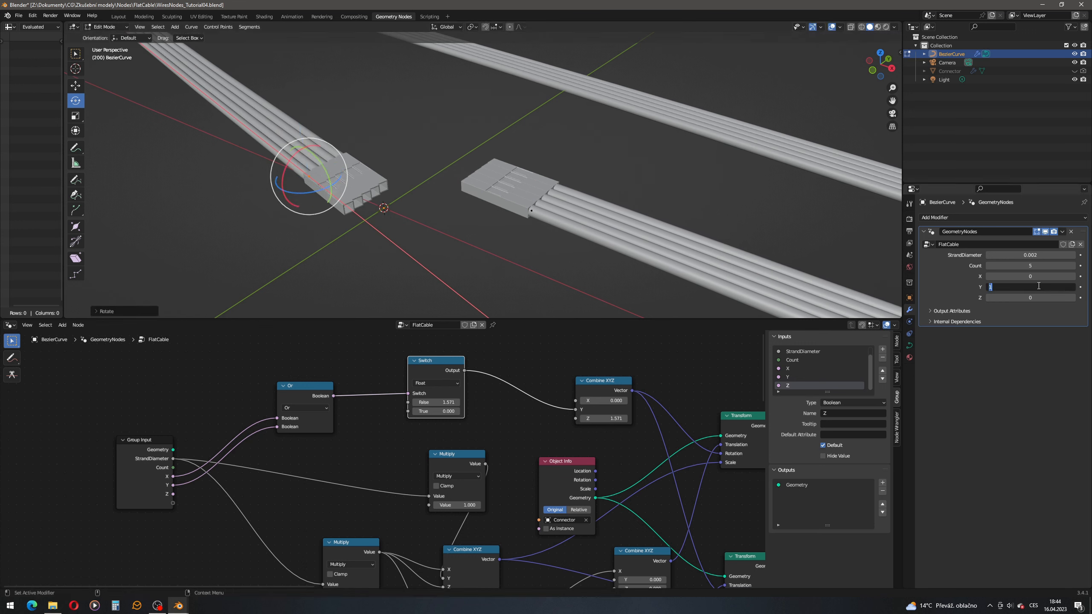
key(Return)
click(1031, 296)
text(1)
key(Return)
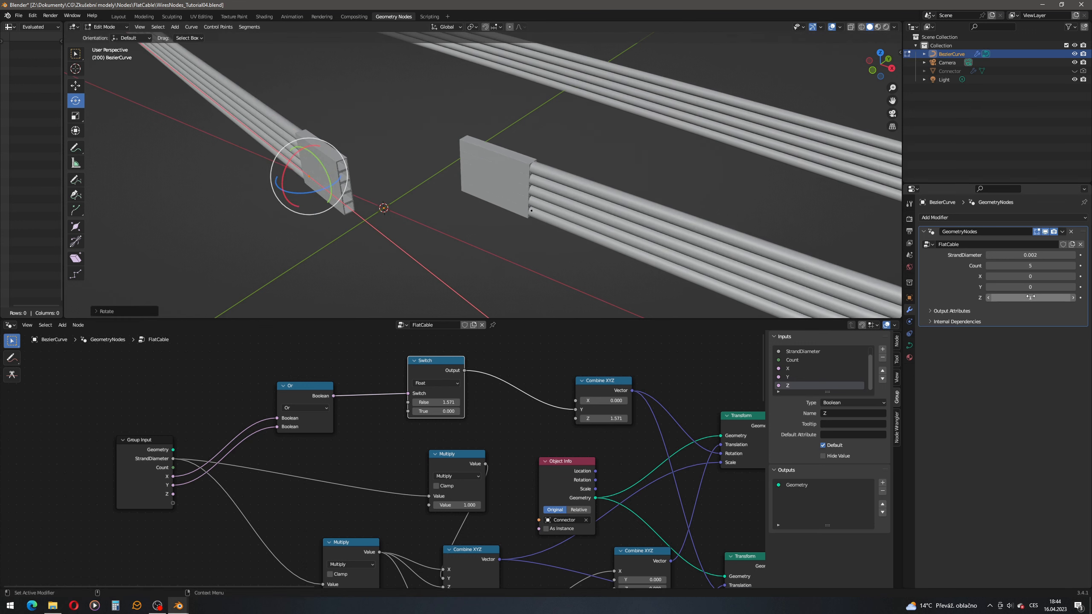
middle_drag(408, 193, 686, 102)
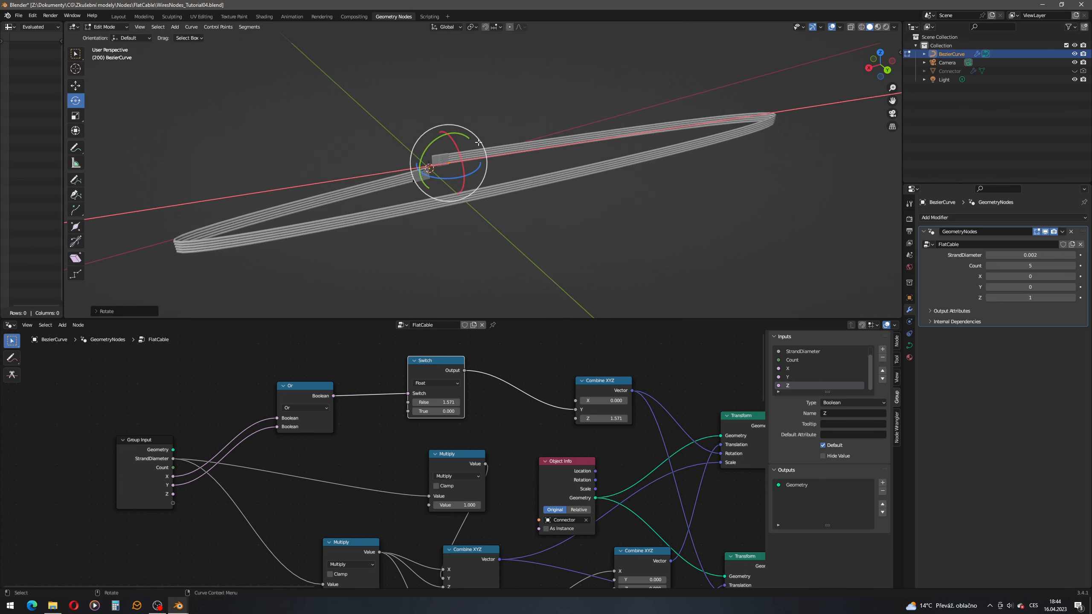
scroll(325, 164, up, 13)
scroll(324, 163, down, 4)
shift+middle_drag(324, 163, 412, 170)
scroll(420, 164, down, 3)
scroll(427, 165, up, 3)
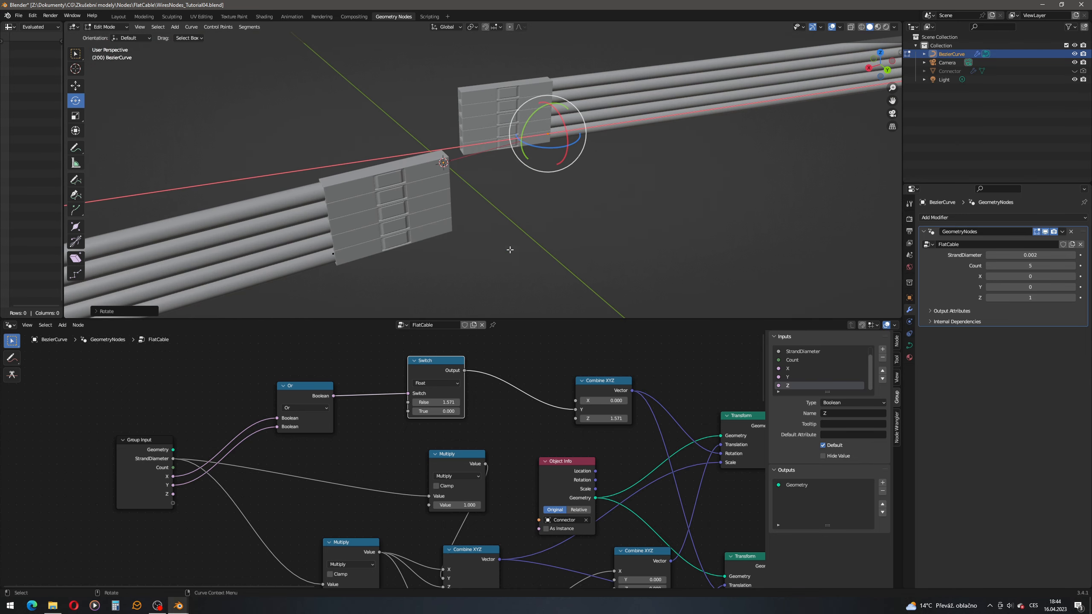
Move the Switch and Or nodes closer to the rotation Combine XYZ node.
scroll(500, 415, down, 2)
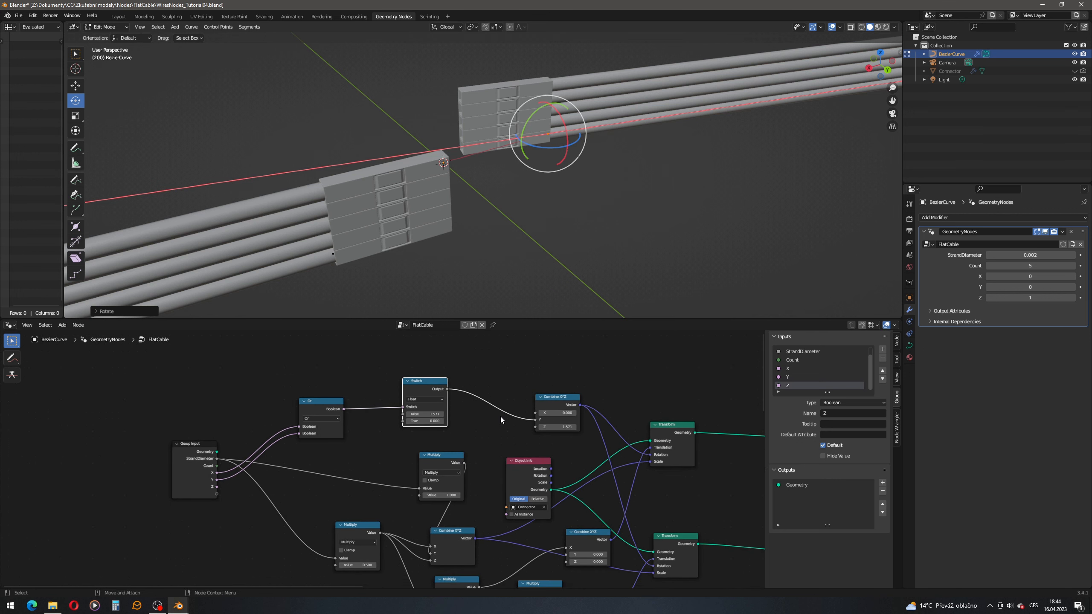
scroll(500, 416, down, 1)
drag(422, 402, 450, 408)
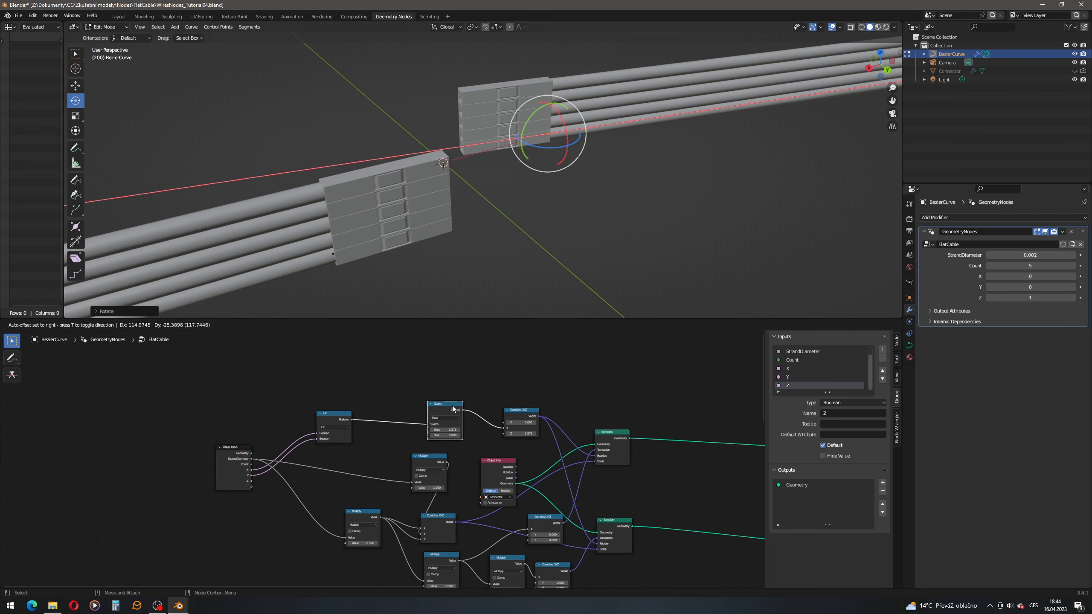
drag(327, 412, 369, 409)
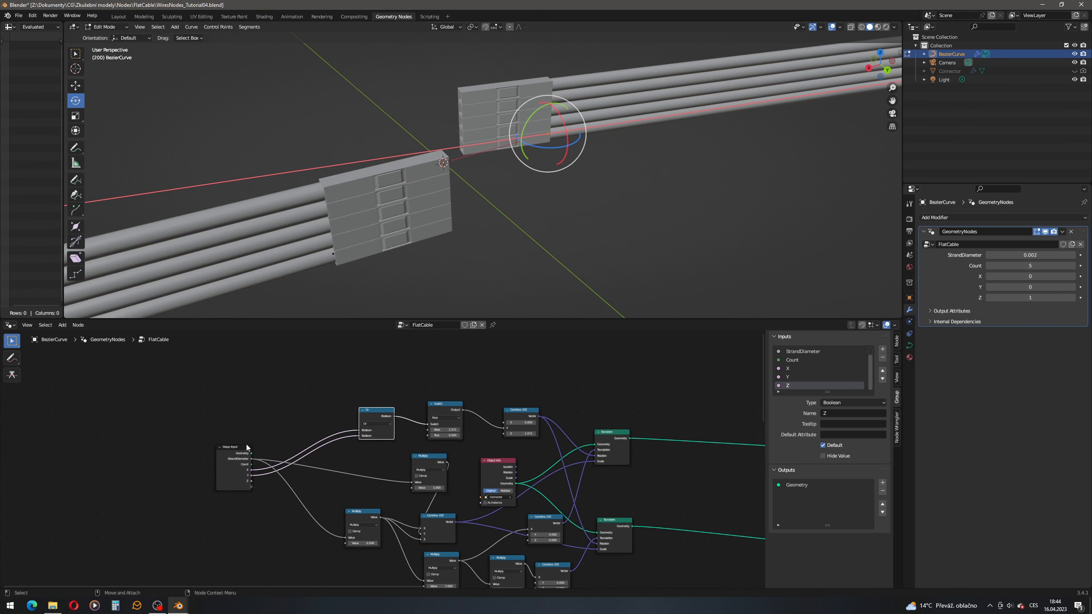
Delete the connectors' two Instance on Points nodes together with their Endpoint Selection, Curve Tangent and Align Euler to Vector nodes.
scroll(301, 442, down, 6)
middle_drag(596, 459, 430, 392)
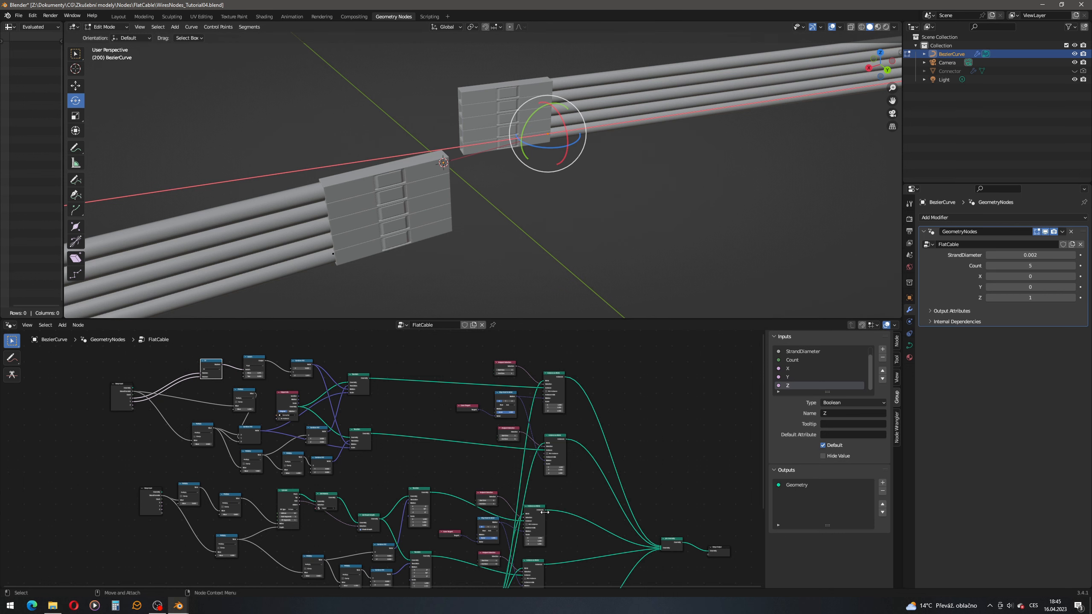
scroll(545, 512, up, 5)
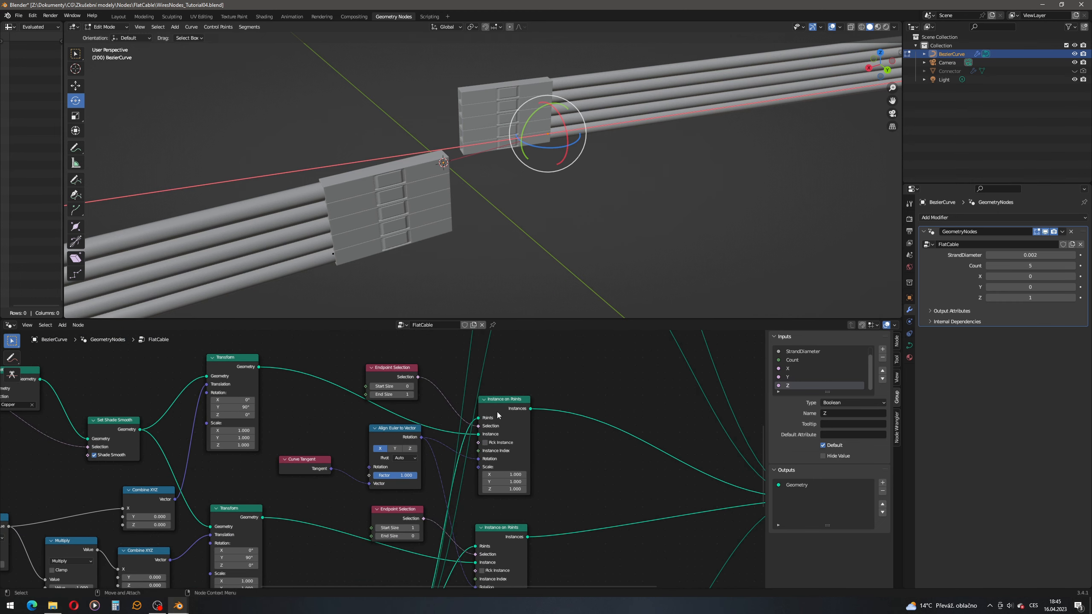
scroll(497, 414, down, 3)
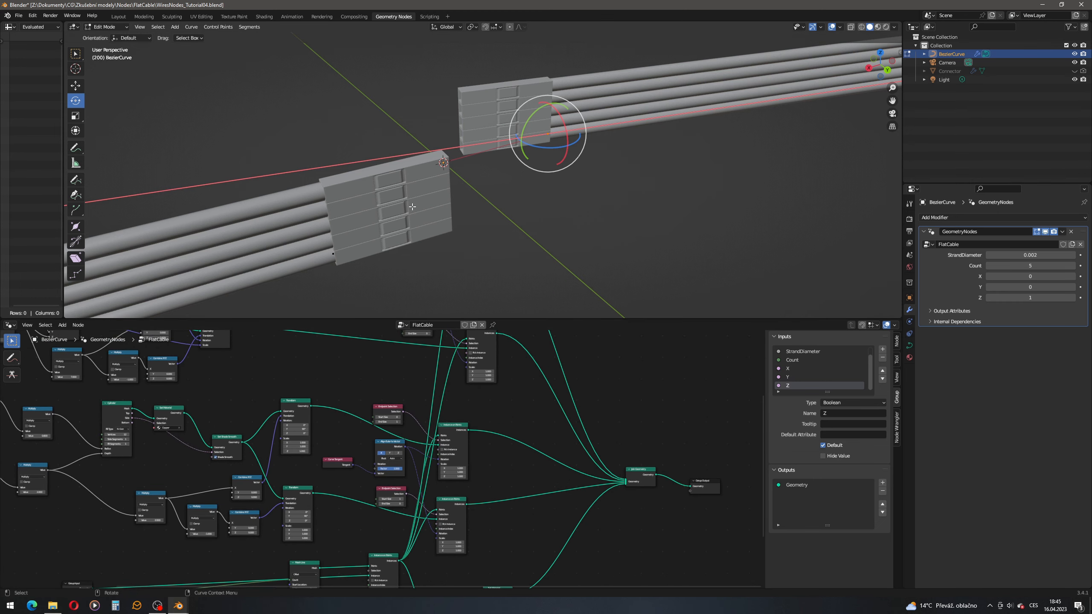
middle_drag(511, 414, 537, 525)
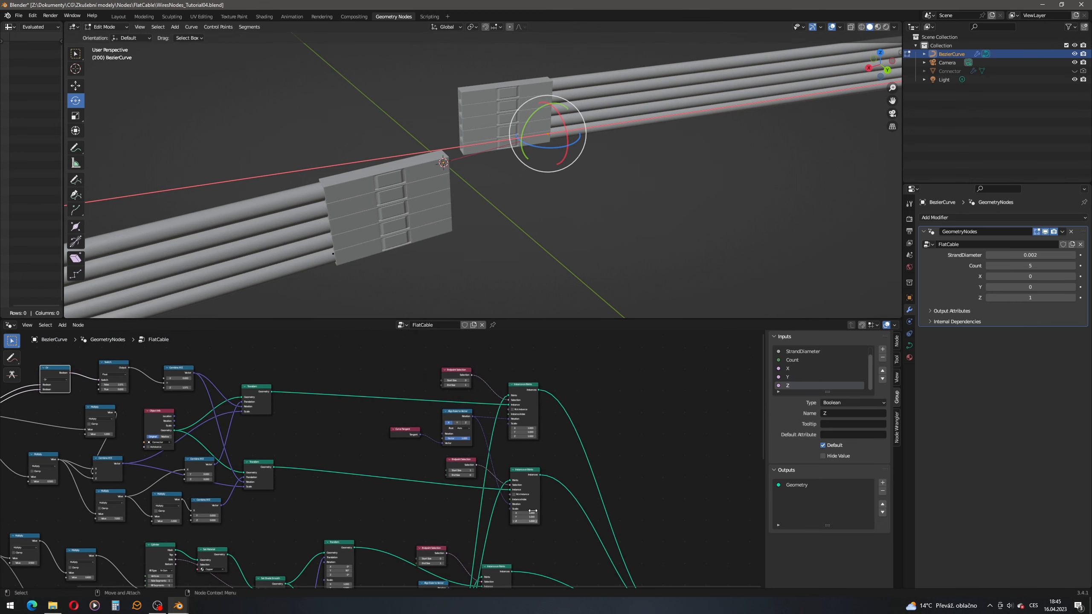
drag(365, 351, 567, 531)
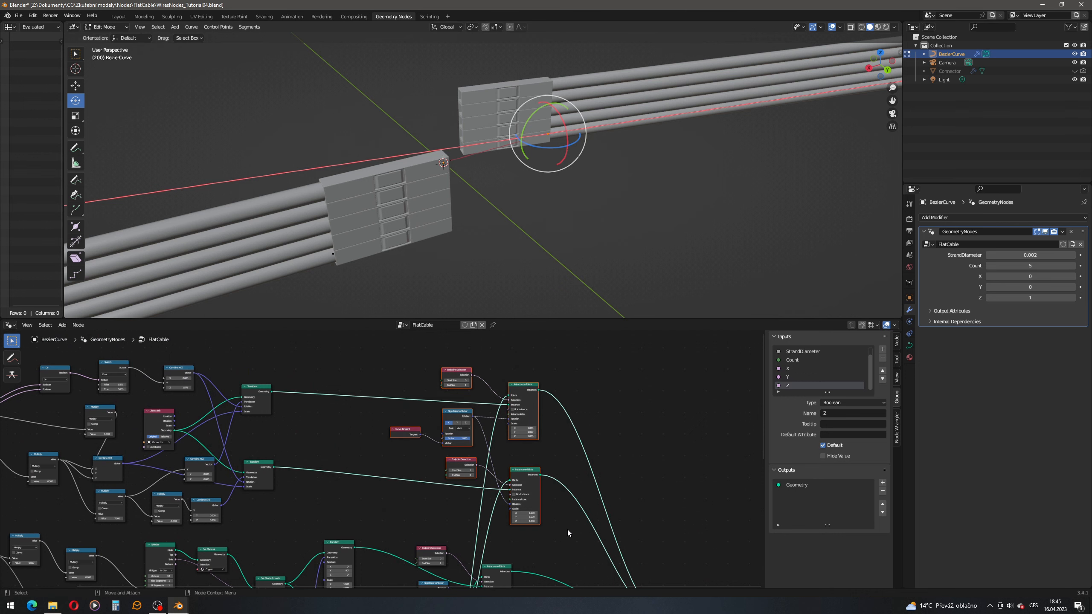
scroll(533, 395, up, 2)
middle_drag(578, 375, 462, 445)
scroll(525, 384, up, 2)
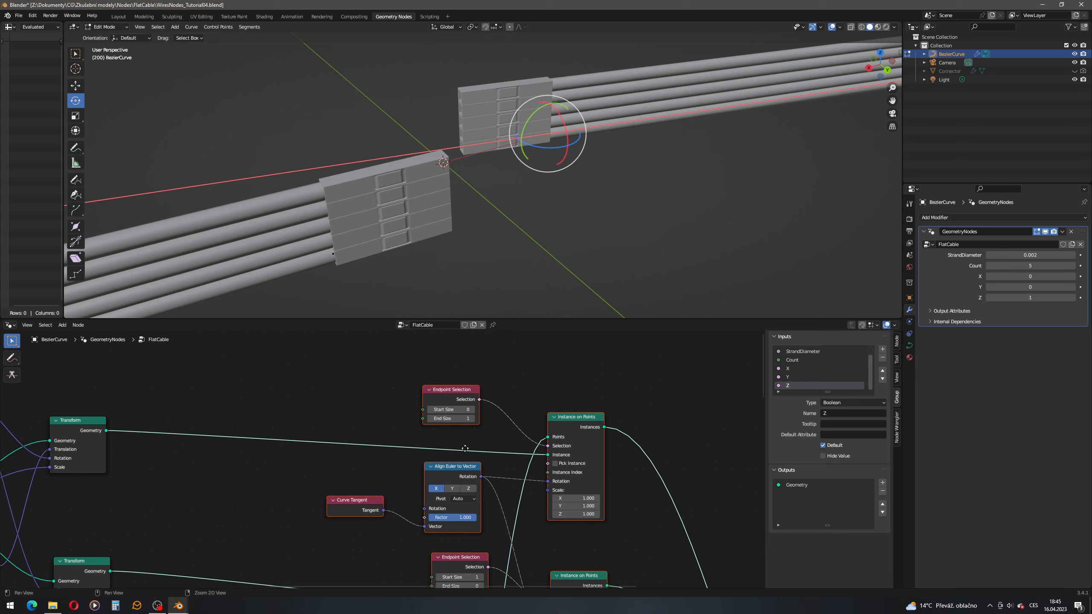
middle_drag(523, 412, 529, 355)
scroll(509, 381, down, 4)
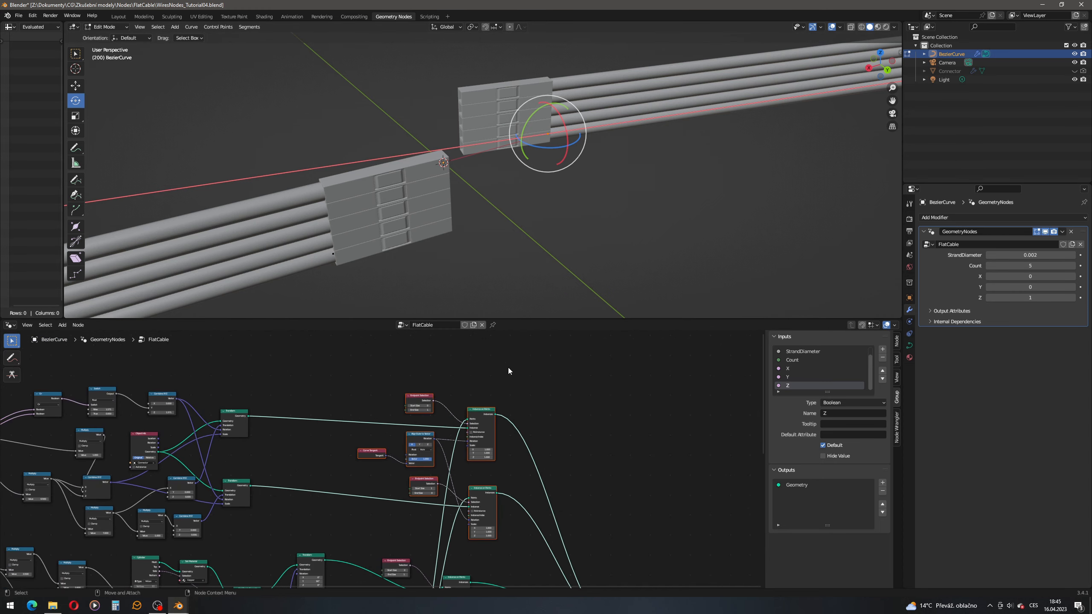
key(x)
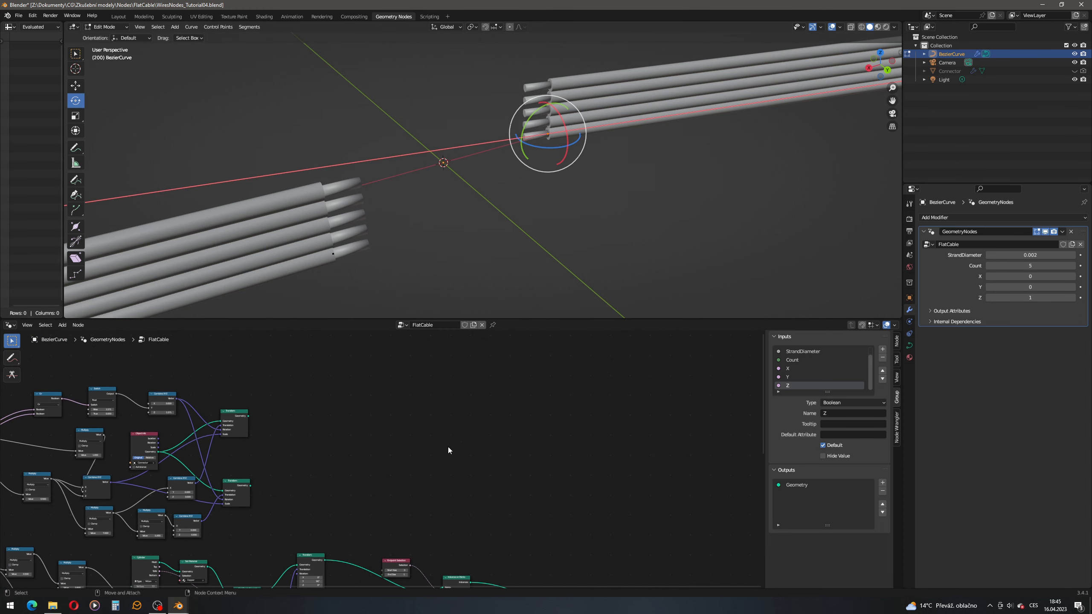
Move the two remaining Instance on Points nodes and the upper connector Transform node to free space for joining geometry.
middle_drag(419, 473, 482, 360)
drag(520, 460, 555, 379)
drag(517, 544, 556, 473)
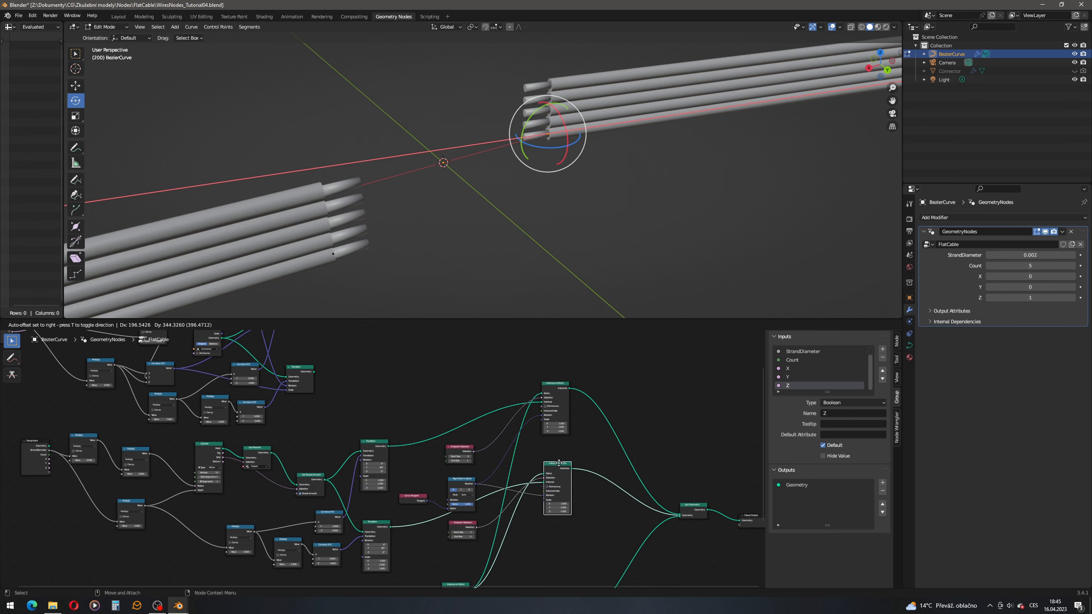
middle_drag(432, 456, 452, 525)
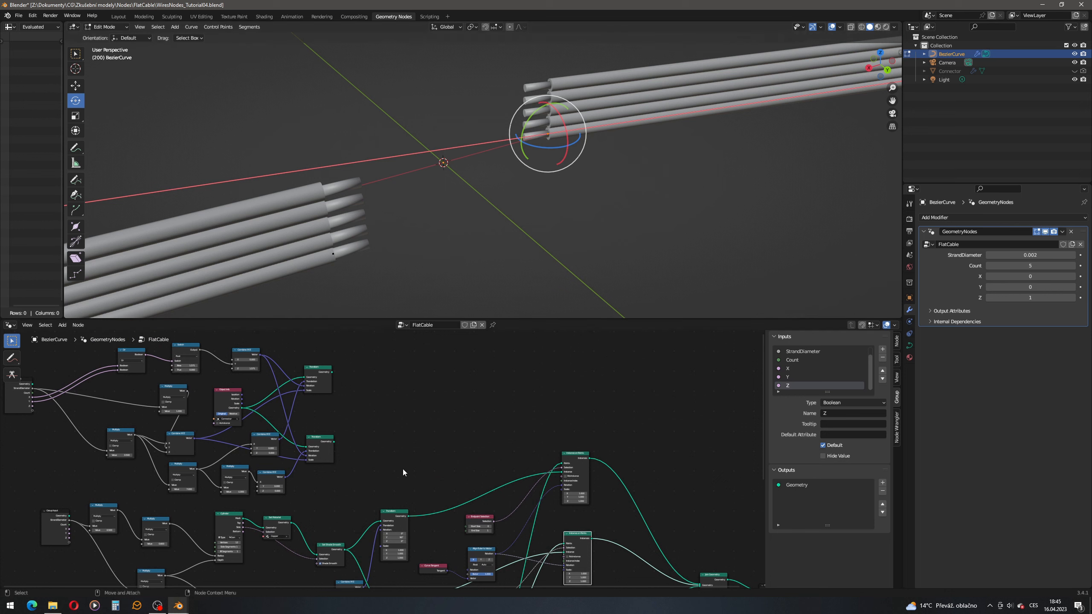
drag(329, 373, 361, 368)
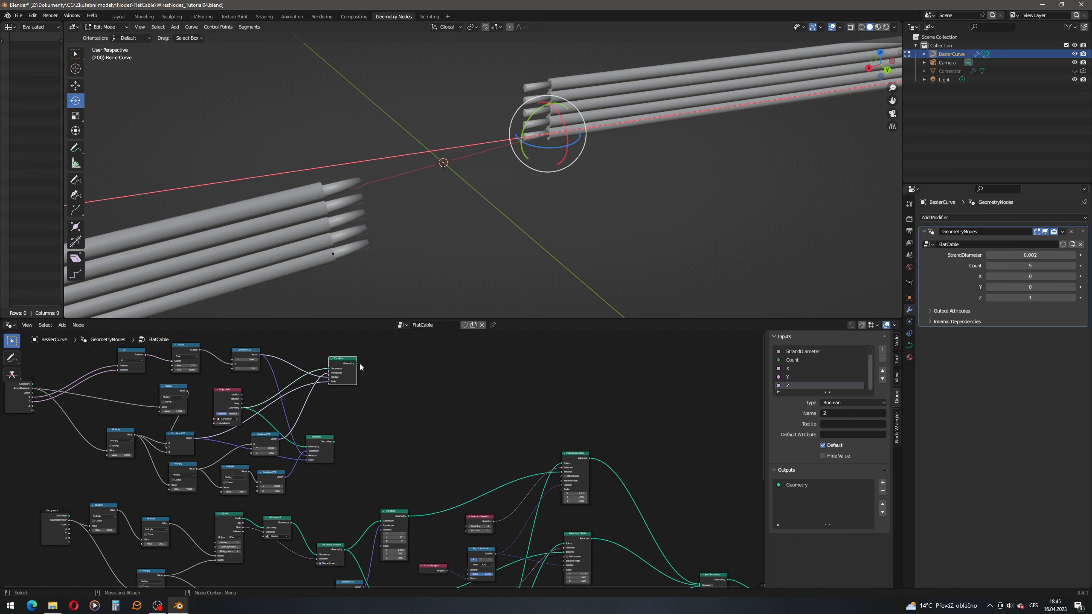
scroll(568, 478, up, 1)
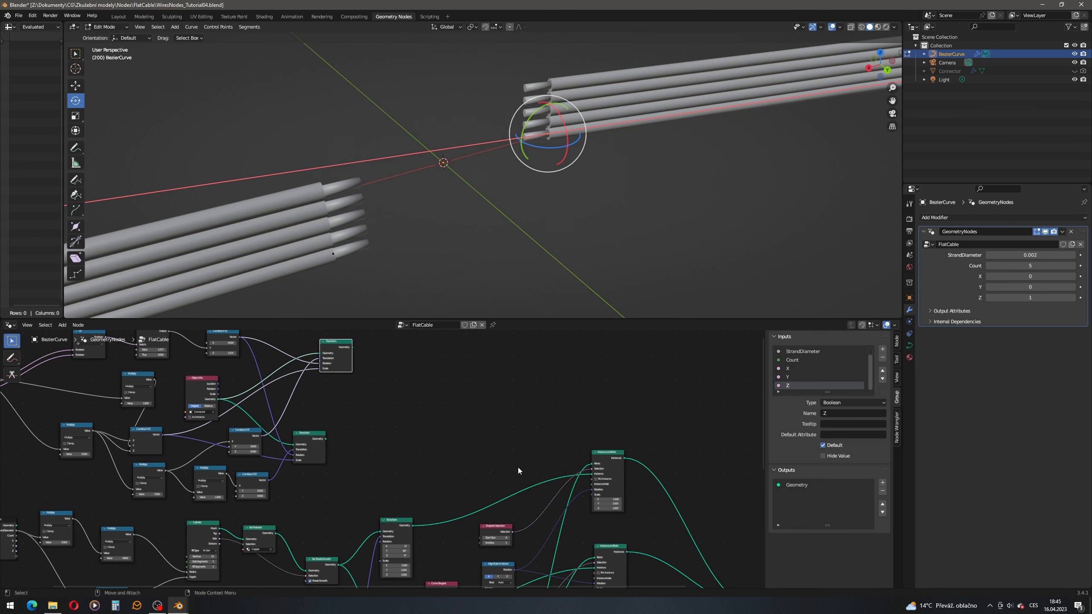
scroll(559, 456, down, 1)
middle_drag(441, 451, 445, 465)
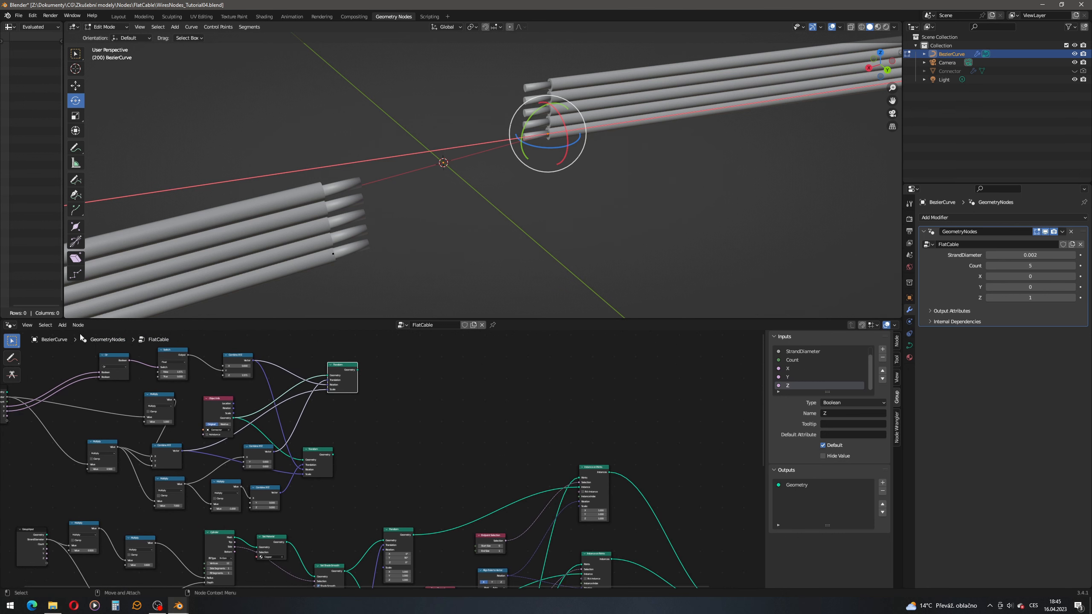
Add a Join Geometry node between the upper connector Transform and the Instance on Points nodes.
click(63, 327)
click(69, 334)
text(join)
key(Down)
key(Return)
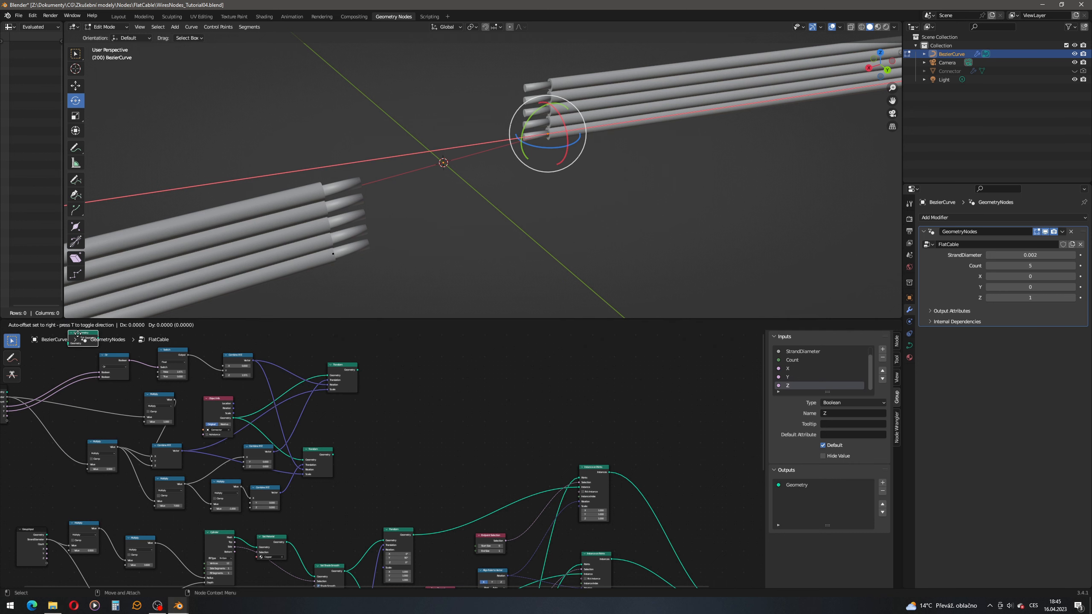
click(455, 408)
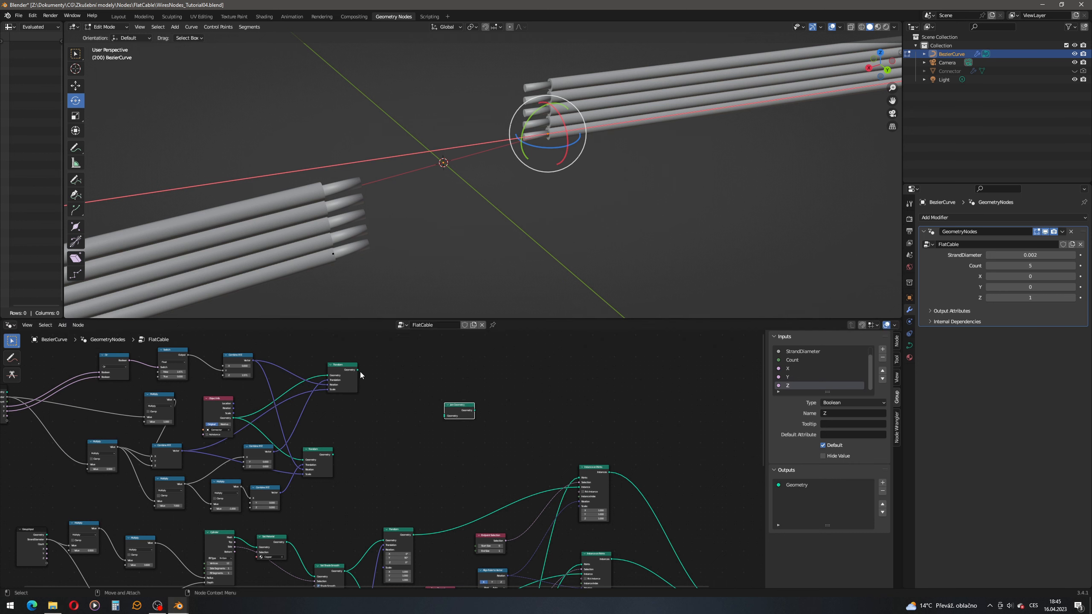
Join the upper connector Transform with the first wire-end Transform and feed the result into the first Instance on Points node's Instance input.
drag(358, 370, 444, 416)
drag(414, 535, 444, 416)
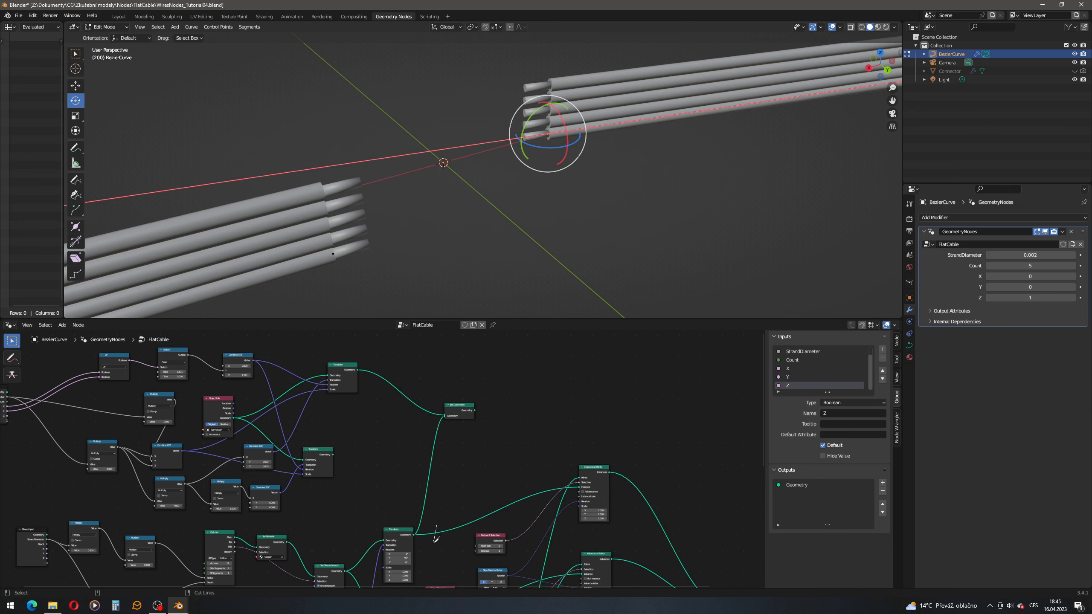
ctrl+right_drag(434, 543, 434, 543)
drag(475, 410, 576, 488)
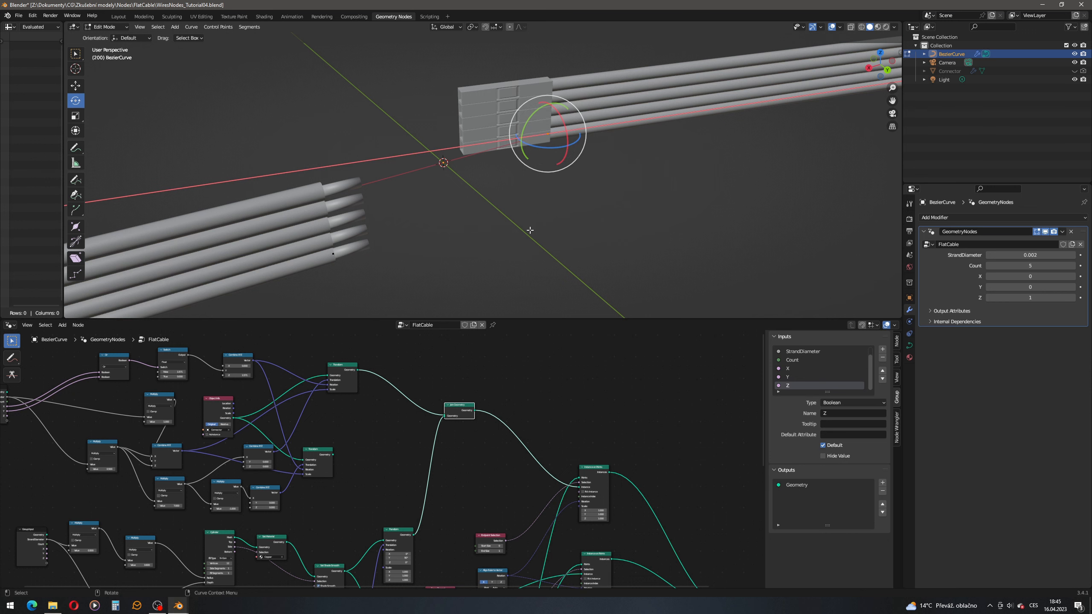
Duplicate the Join Geometry node below the original and space out the nearby Transform and Set Shade Smooth nodes.
middle_drag(502, 496, 505, 470)
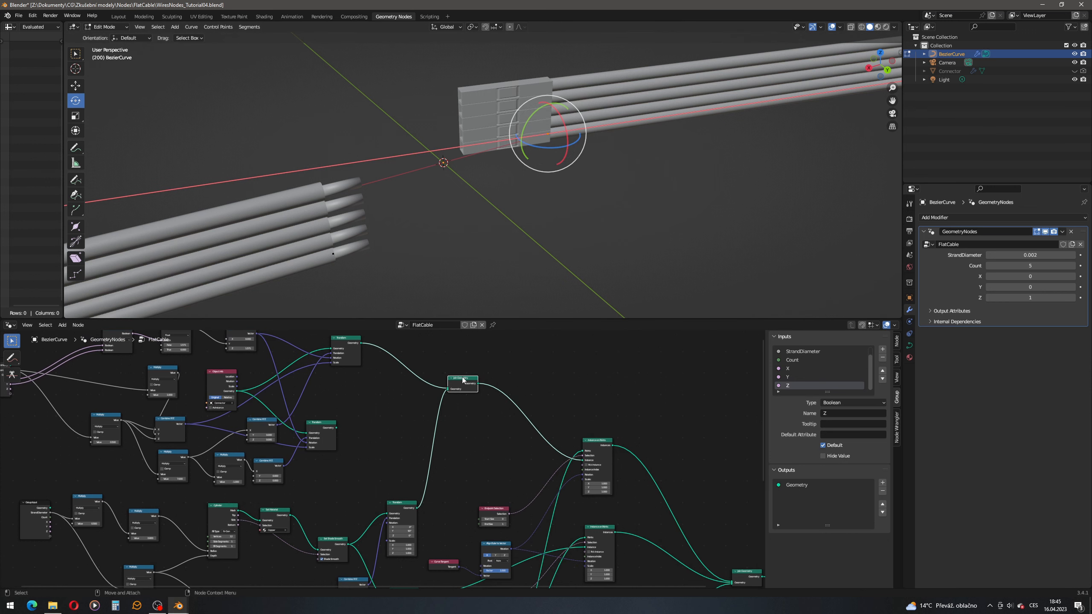
key(shift+d)
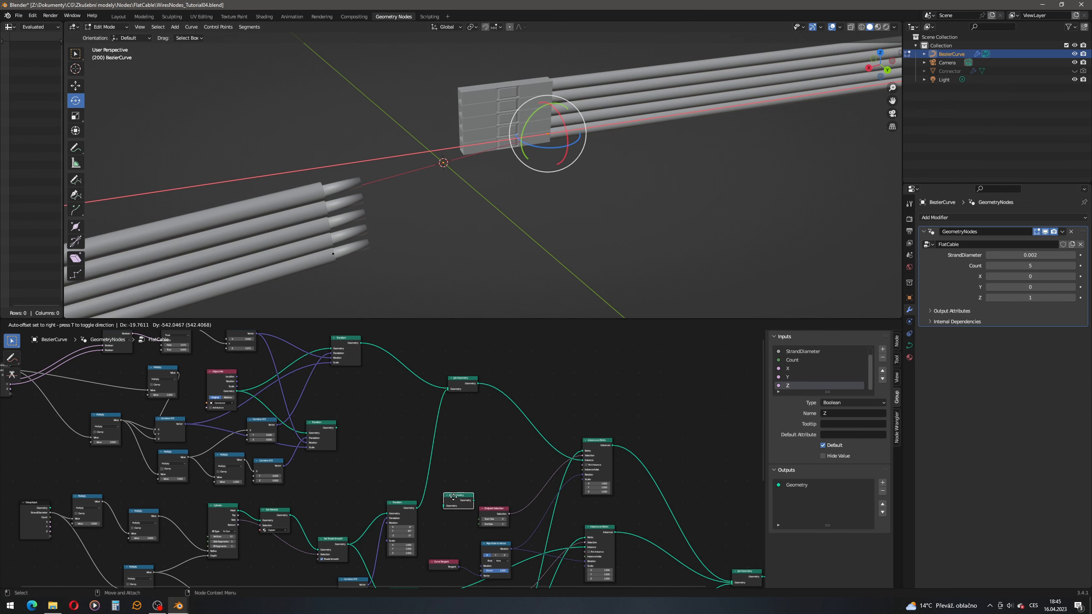
click(453, 498)
drag(393, 503, 380, 500)
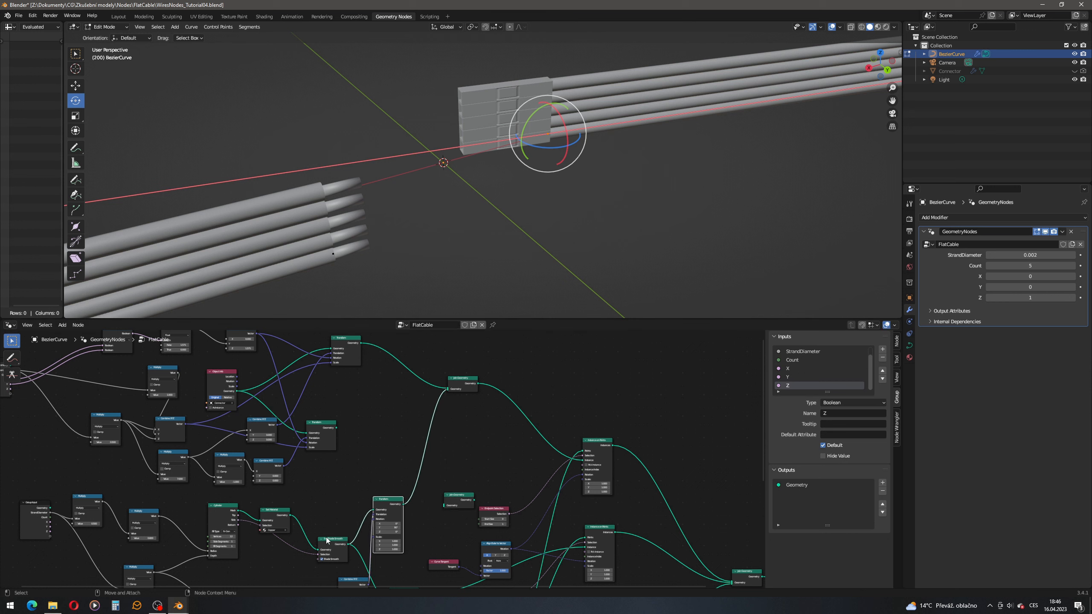
drag(326, 540, 310, 536)
drag(329, 423, 351, 423)
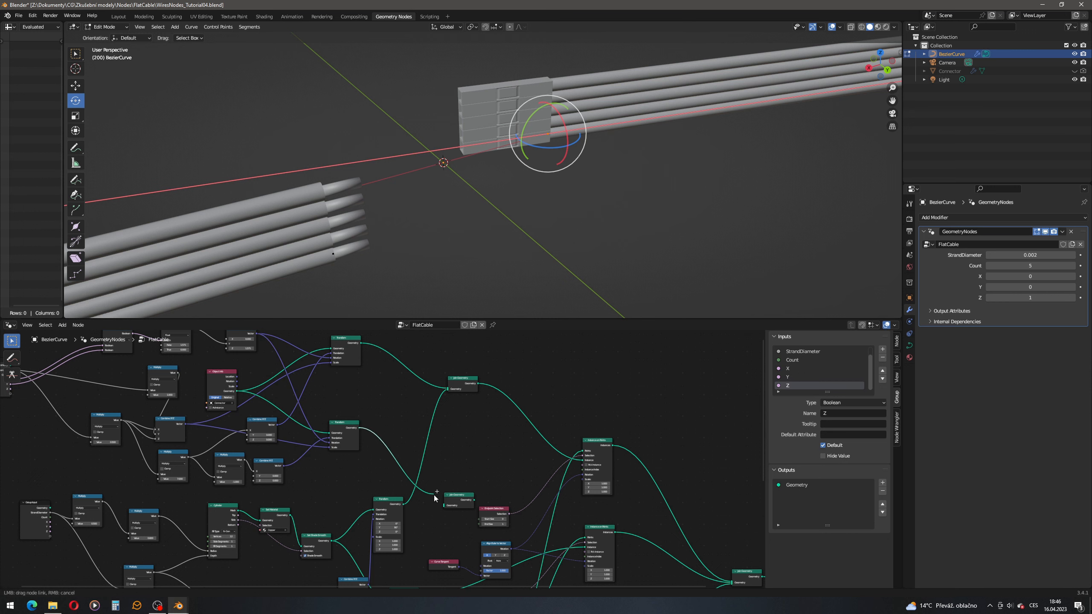
Join the lower connector Transform with the second wire-end Transform and feed the result into the second Instance on Points node's Instance input.
middle_drag(425, 513, 393, 427)
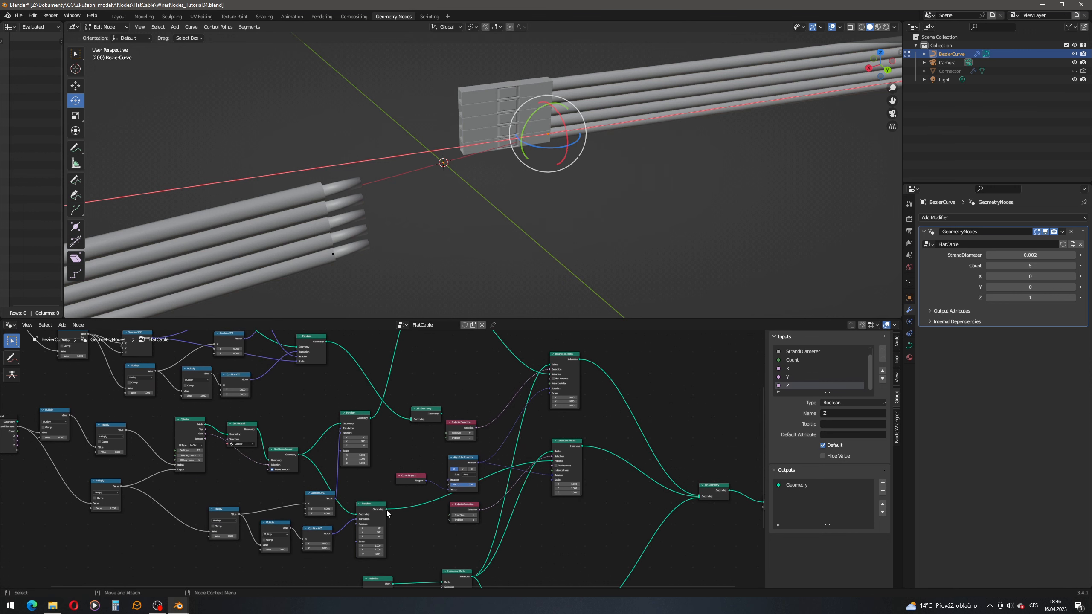
drag(386, 509, 551, 460)
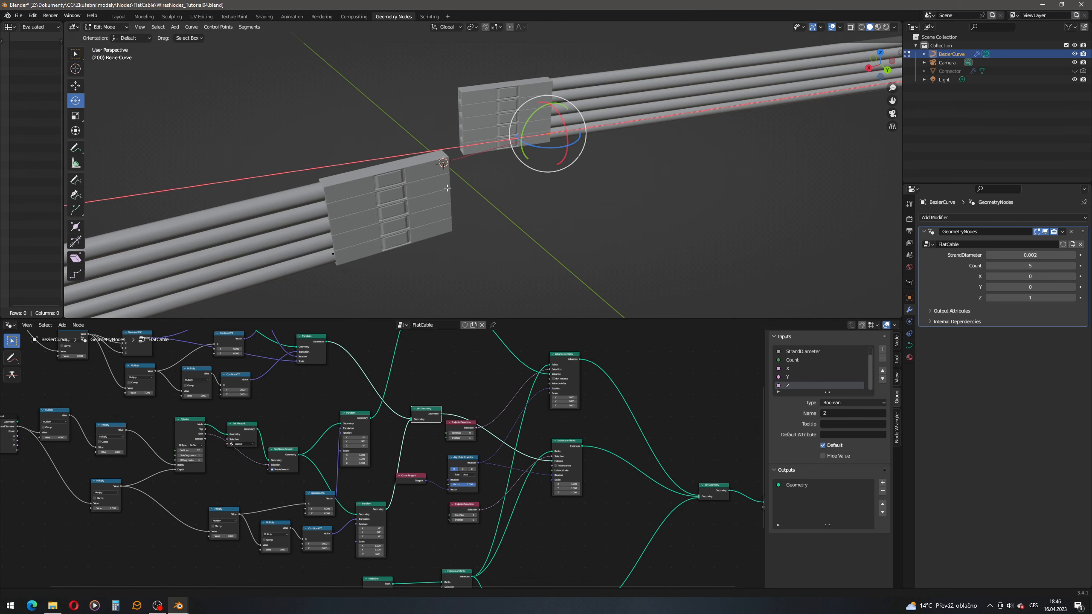
Move the whole block of connector nodes, from its Group Input to both Transforms, up and away from the wire-end nodes.
scroll(470, 190, up, 2)
scroll(470, 189, down, 3)
scroll(510, 457, down, 3)
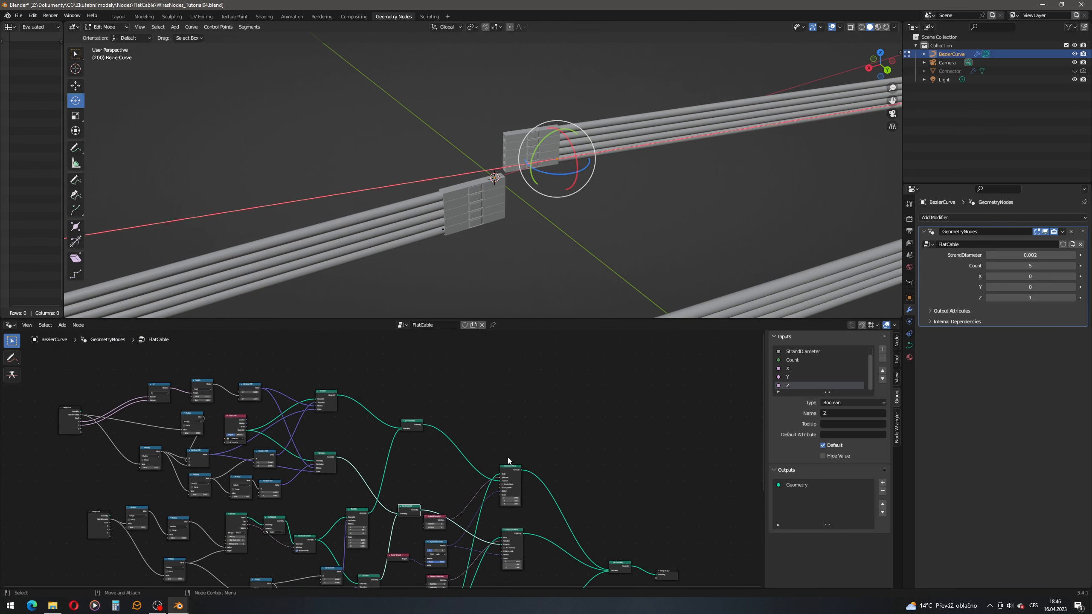
scroll(527, 398, down, 1)
middle_drag(527, 398, 572, 446)
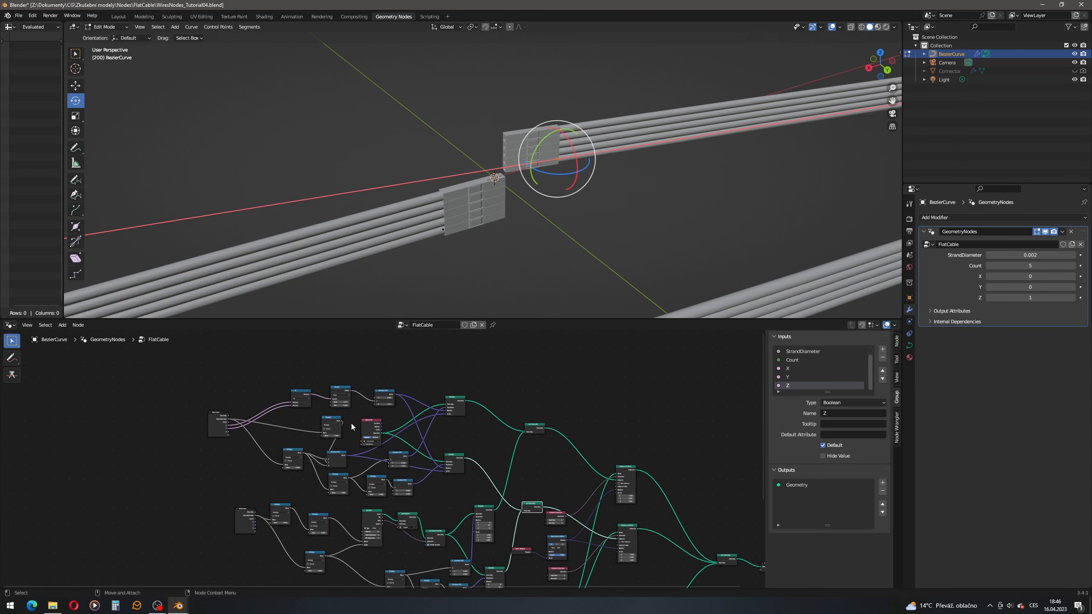
drag(172, 370, 467, 498)
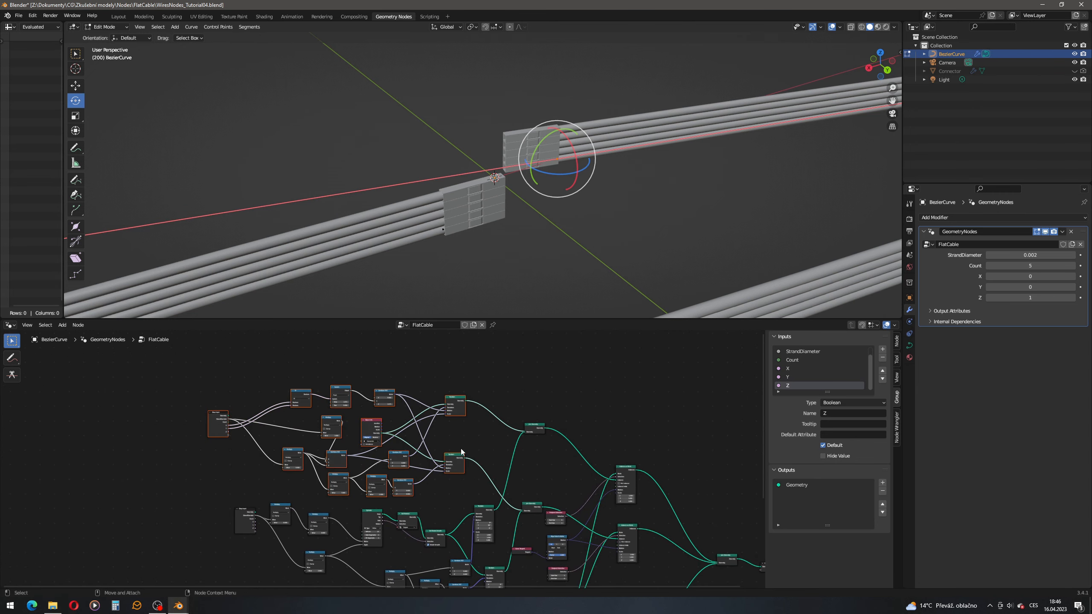
drag(459, 458, 468, 442)
scroll(468, 442, down, 1)
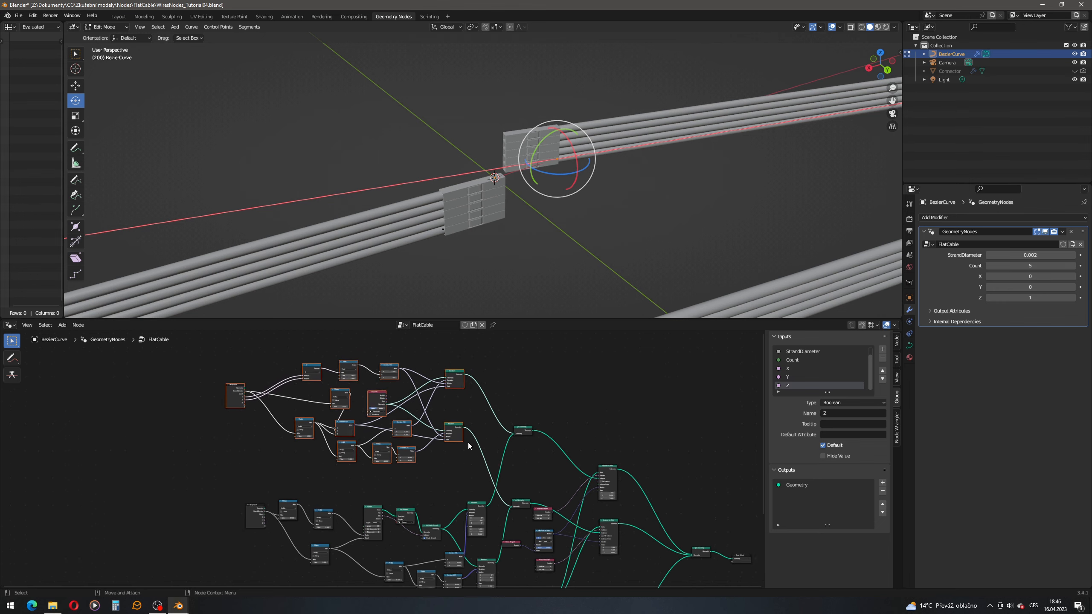
middle_drag(467, 442, 489, 465)
scroll(456, 427, down, 2)
click(415, 502)
Add a Frame behind the upper block of connector nodes and resize it to enclose the whole block.
scroll(409, 428, up, 4)
scroll(434, 439, down, 4)
scroll(429, 454, up, 2)
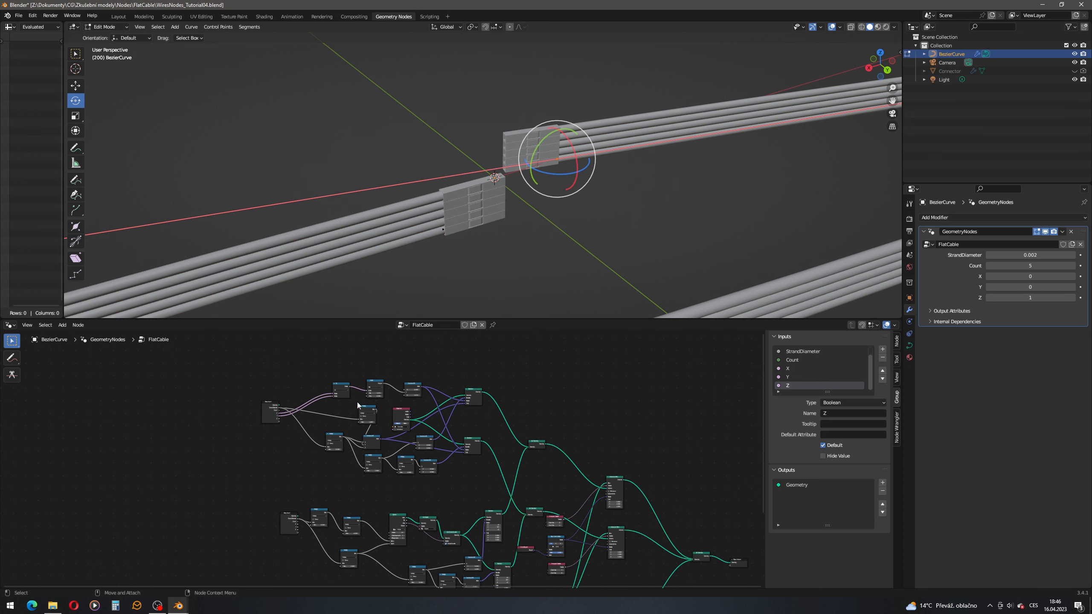
scroll(389, 397, up, 1)
click(62, 325)
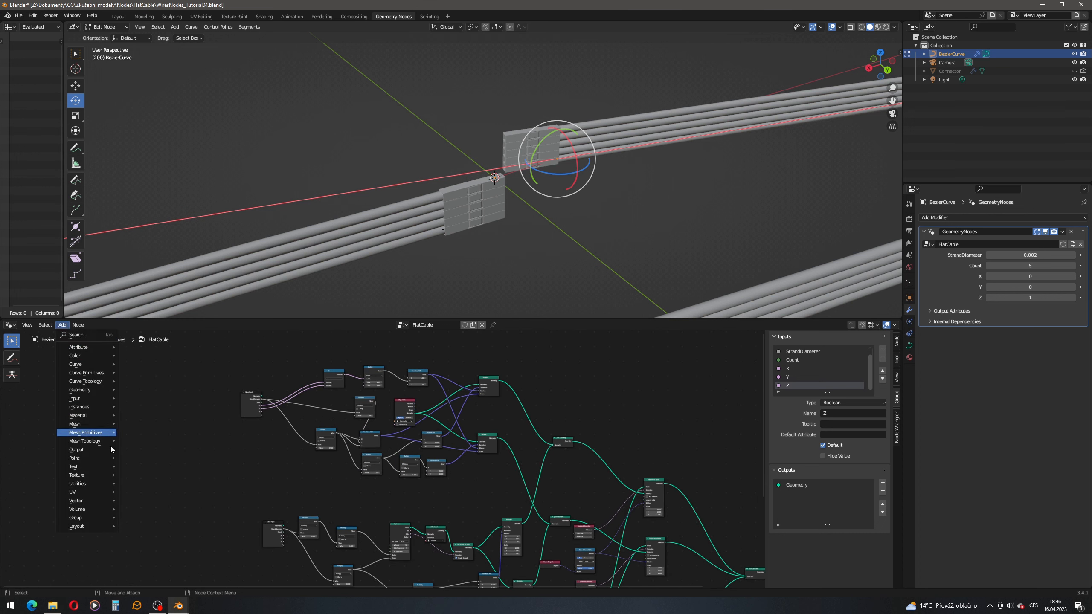
mouse_move(100, 527)
click(137, 525)
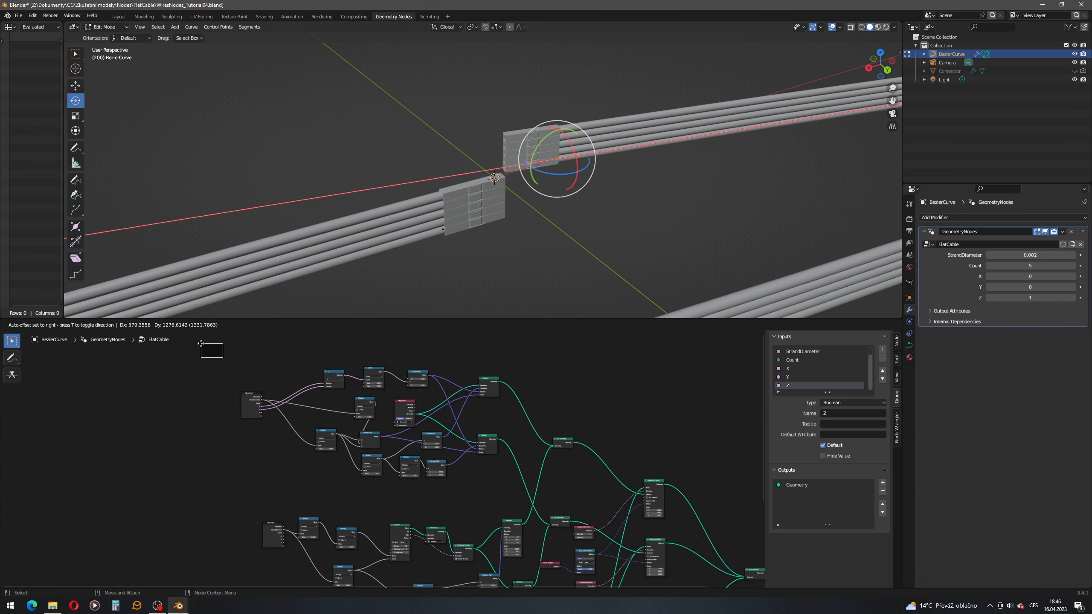
click(230, 371)
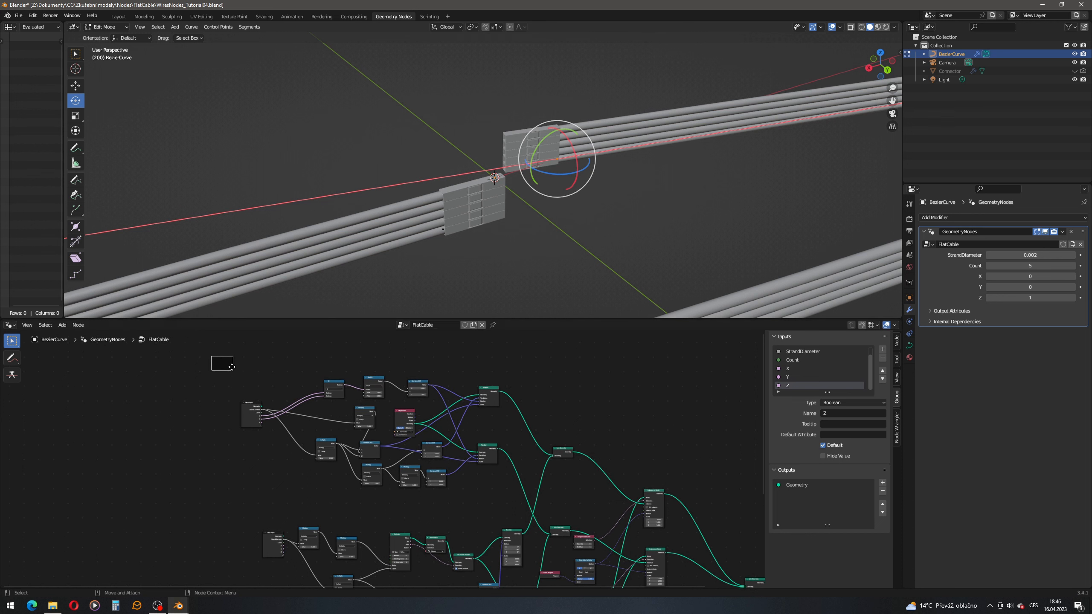
drag(238, 366, 522, 373)
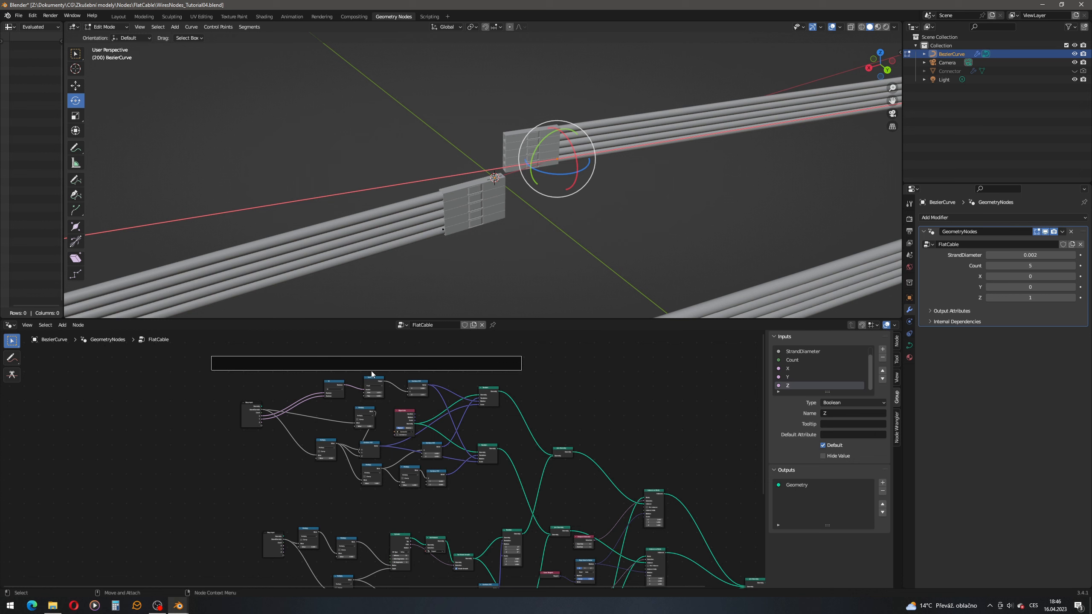
drag(372, 369, 379, 500)
click(432, 367)
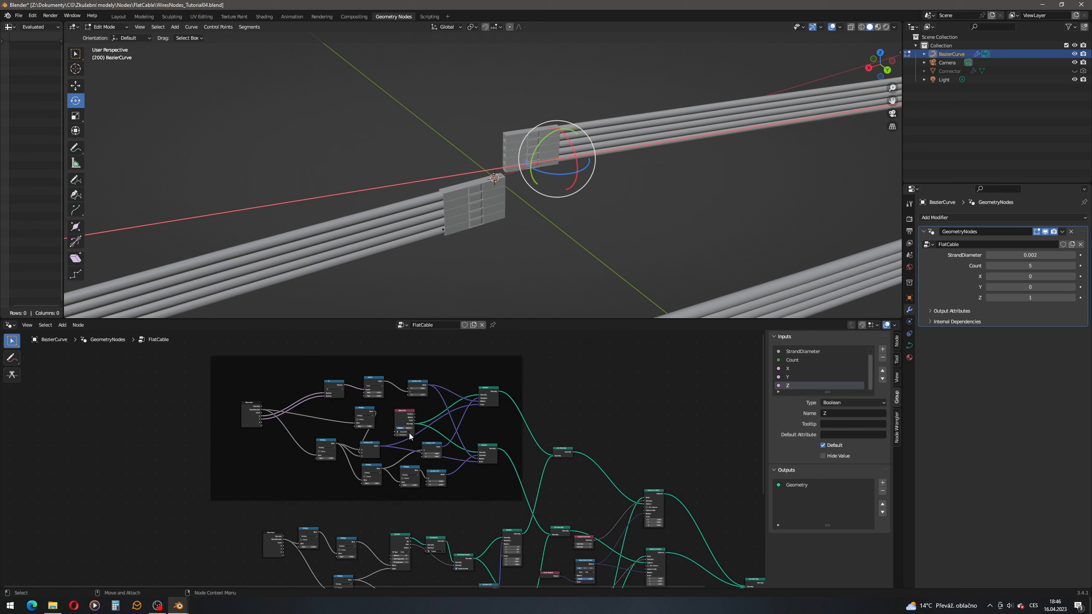
Add a second Frame enclosing the middle block of wire-end nodes, shifting the Curve Tangent node slightly away from it.
middle_drag(503, 490, 488, 379)
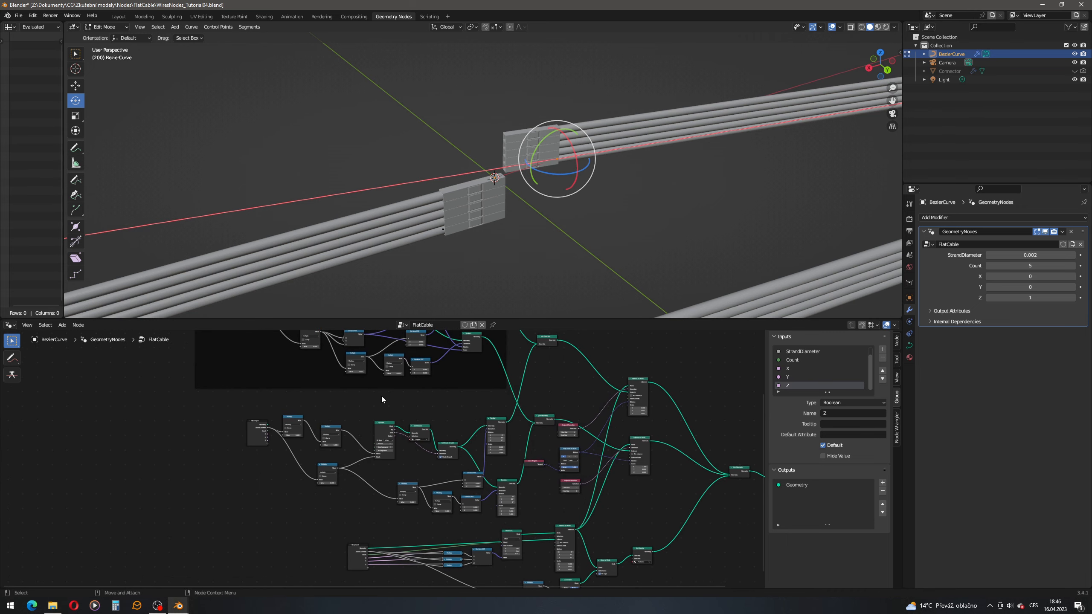
click(67, 327)
mouse_move(89, 534)
click(137, 525)
drag(254, 406, 525, 412)
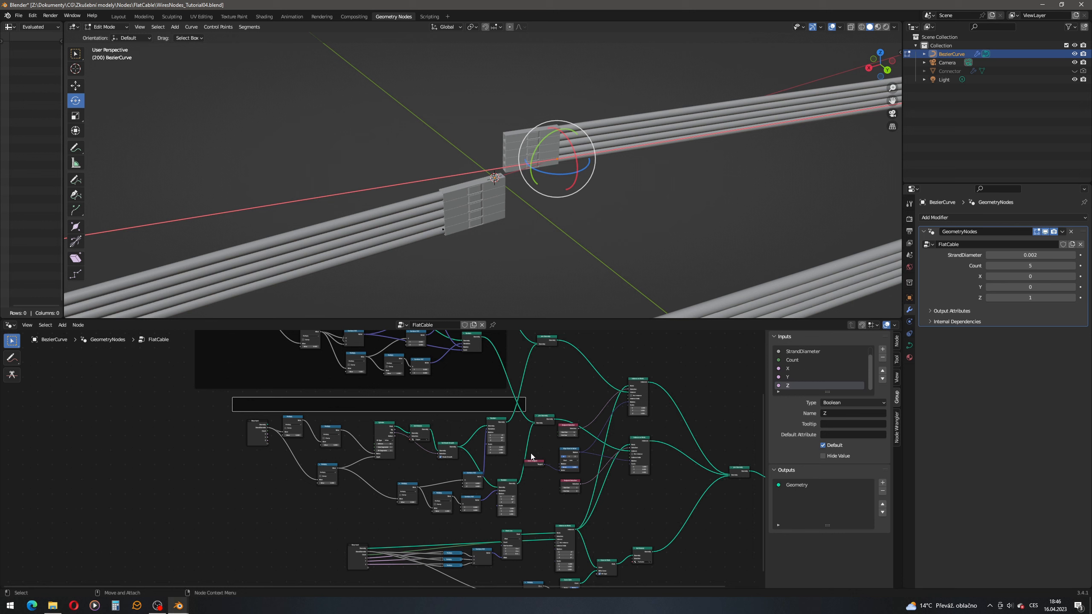
drag(533, 462, 544, 463)
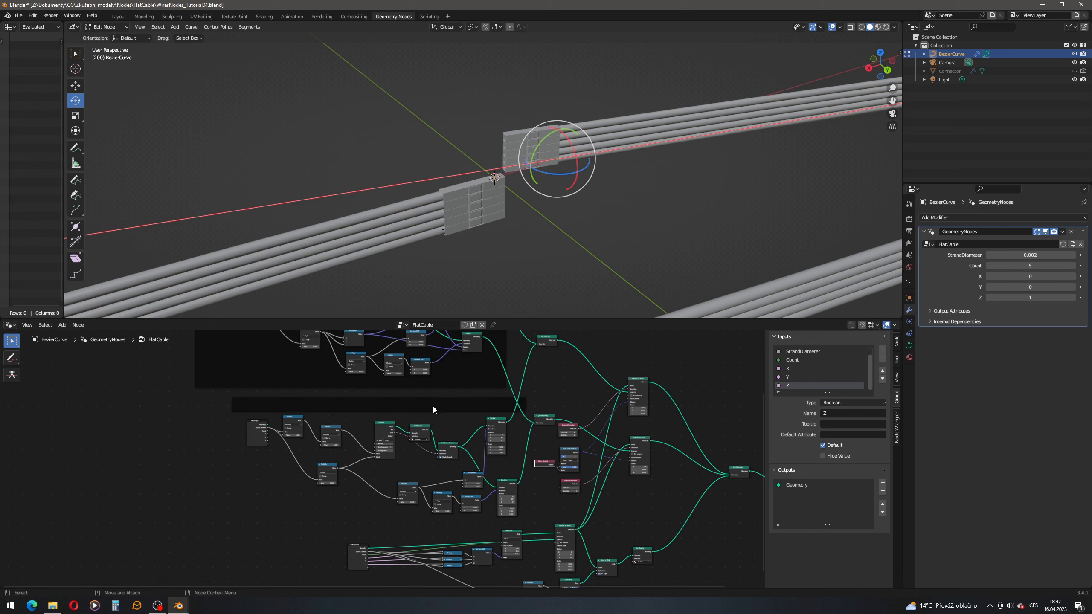
drag(434, 410, 434, 520)
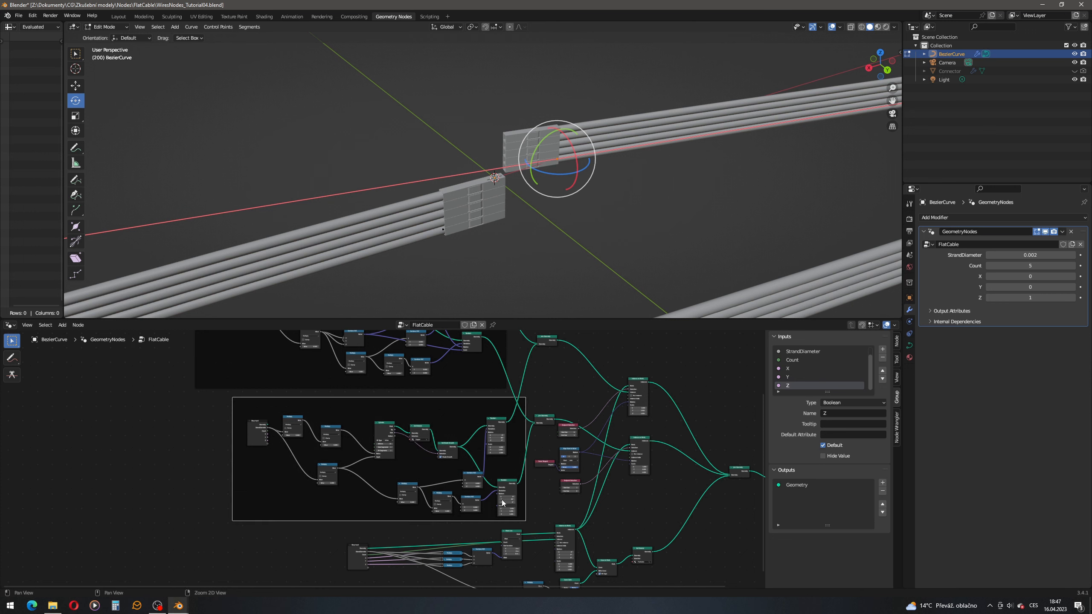
Add a third Frame behind the lowest block of cable nodes and stretch it around them.
middle_drag(502, 503, 475, 432)
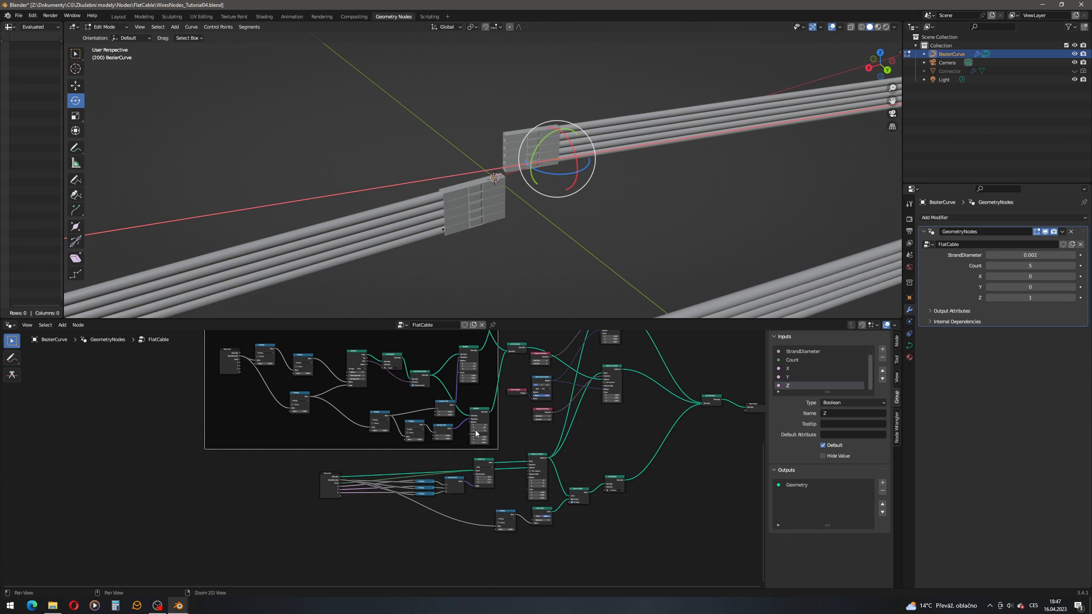
click(62, 324)
mouse_move(90, 526)
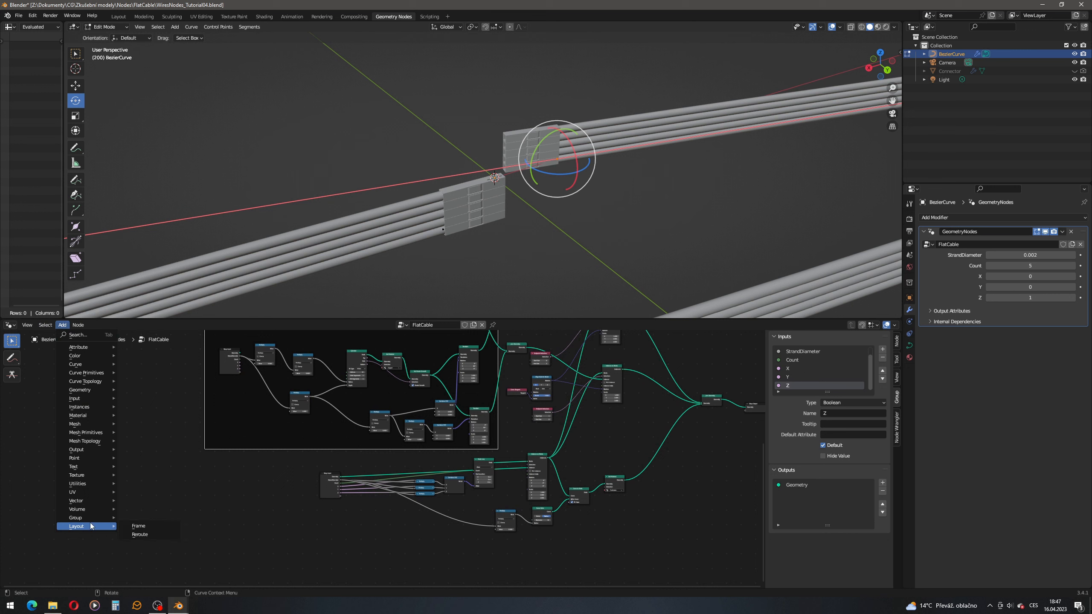
click(139, 526)
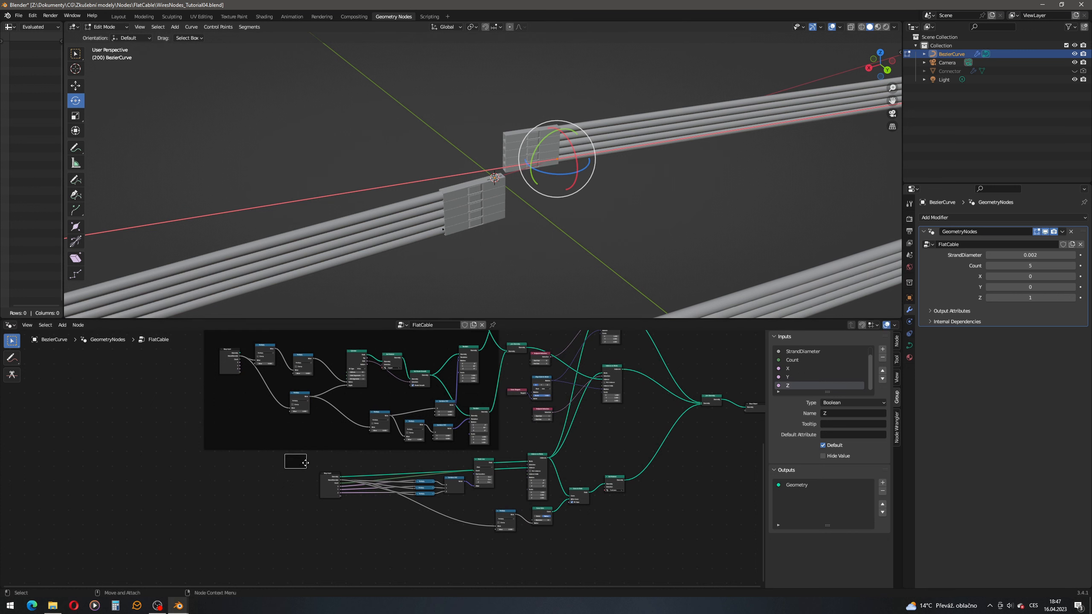
drag(309, 466, 592, 466)
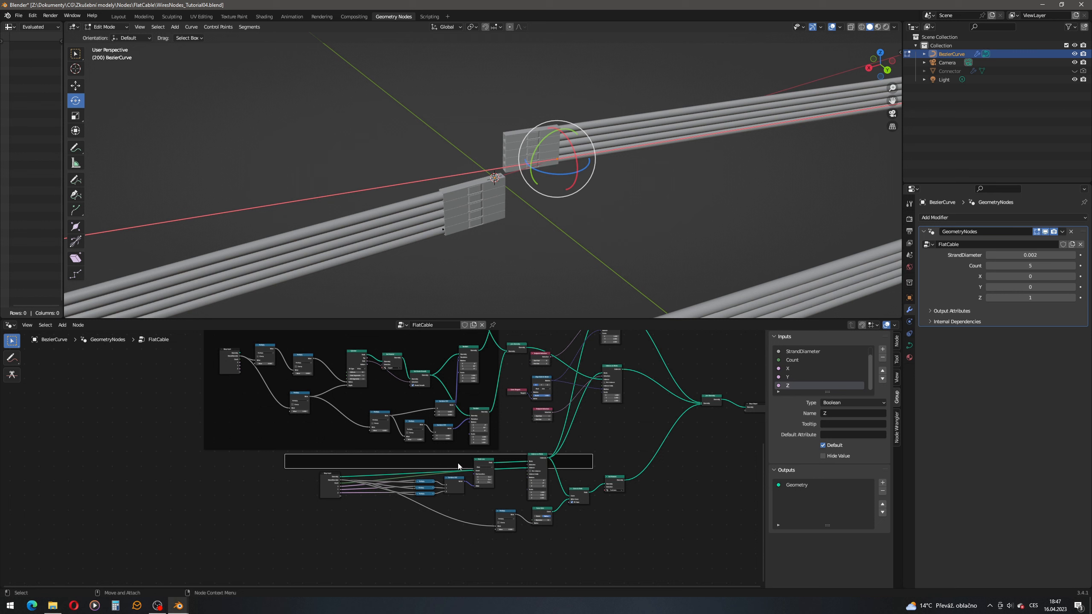
drag(434, 459, 419, 556)
Deselect the last frame and examine the layout of the three framed blocks and their links to the output.
middle_drag(629, 416, 543, 482)
scroll(538, 483, down, 2)
middle_drag(483, 437, 532, 446)
scroll(489, 426, down, 1)
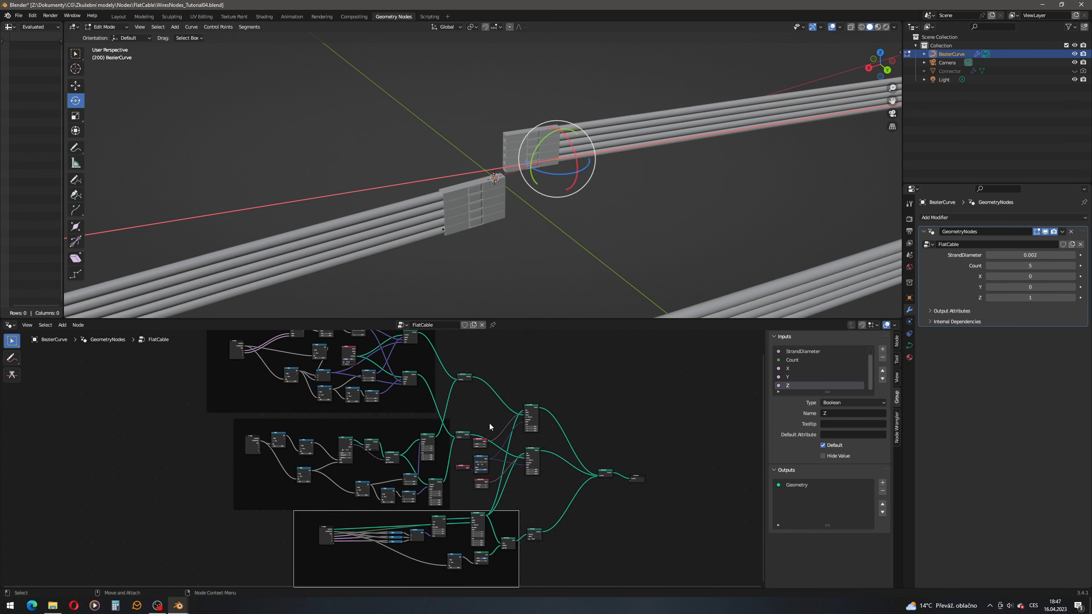
click(534, 502)
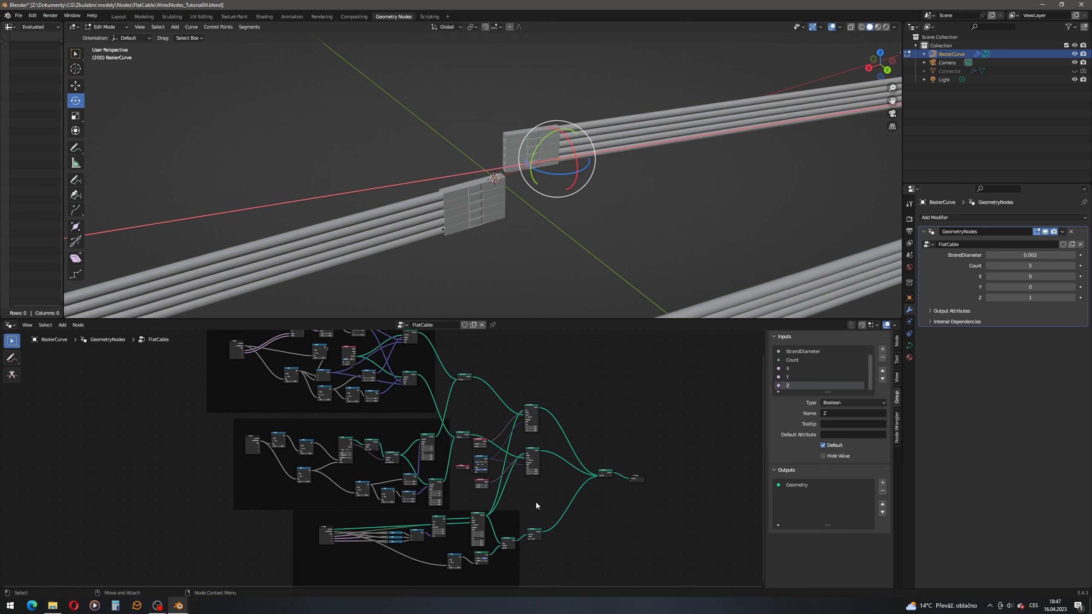
middle_drag(460, 443, 512, 476)
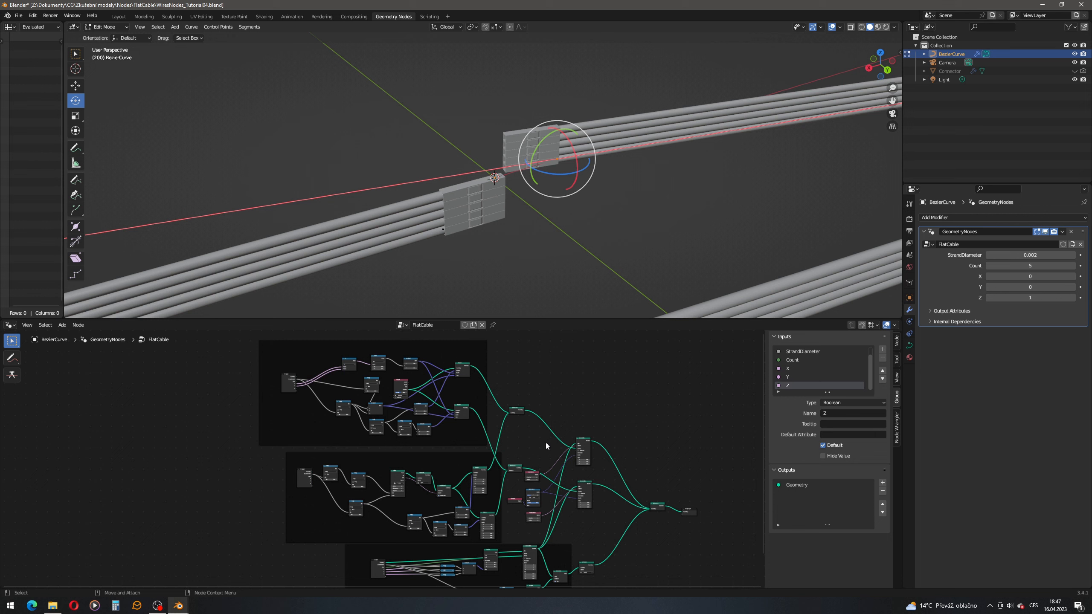
scroll(500, 447, up, 1)
scroll(498, 447, down, 1)
scroll(499, 448, up, 1)
scroll(500, 450, down, 2)
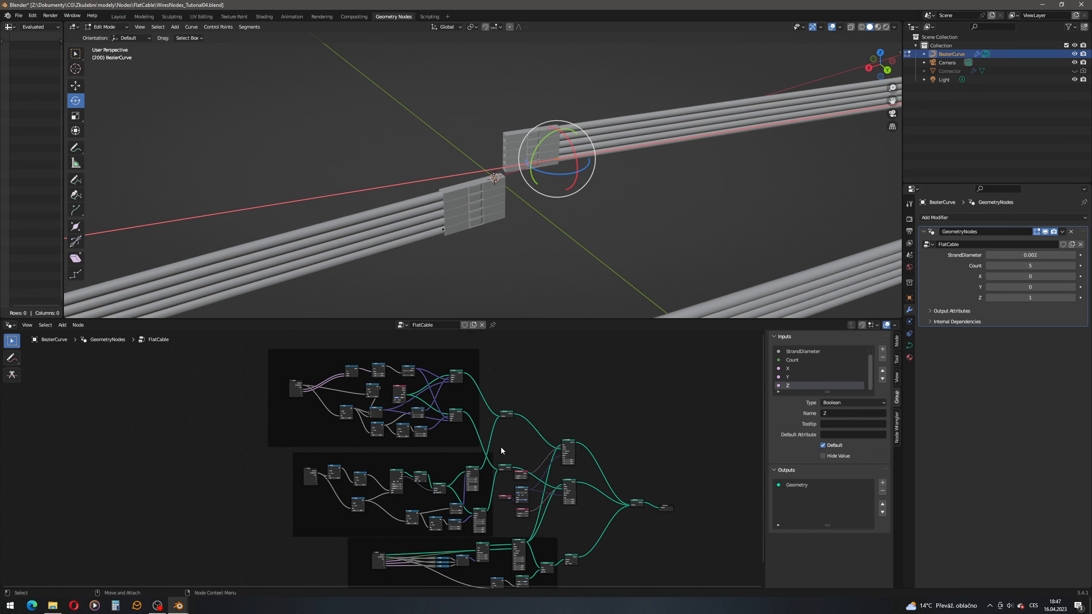
Switch to the Shading workspace and display the cable in rendered viewport shading.
click(266, 15)
middle_drag(531, 165, 598, 180)
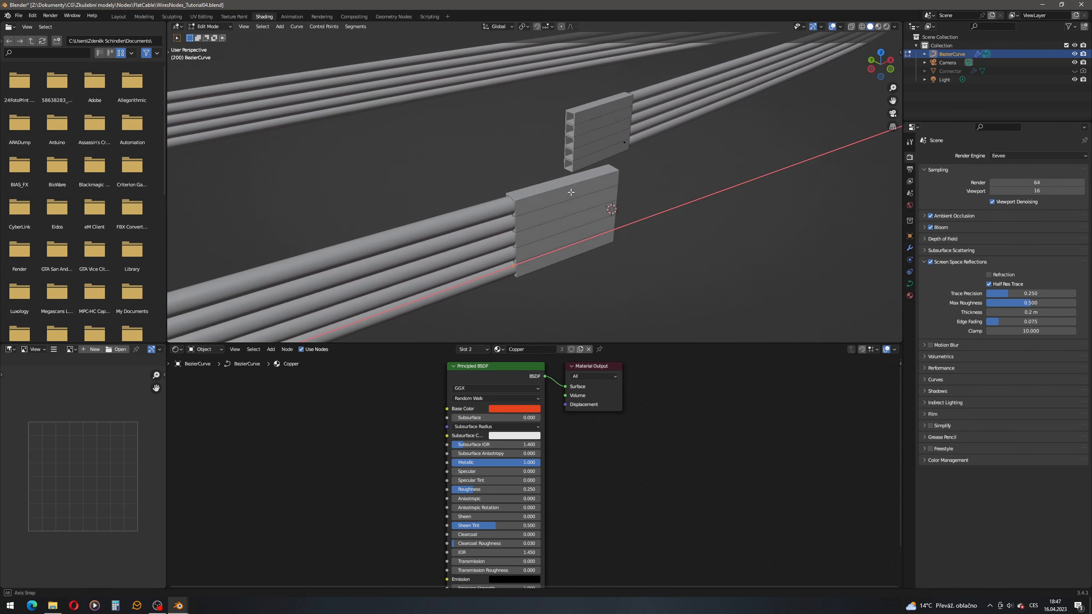
click(887, 26)
scroll(579, 198, down, 4)
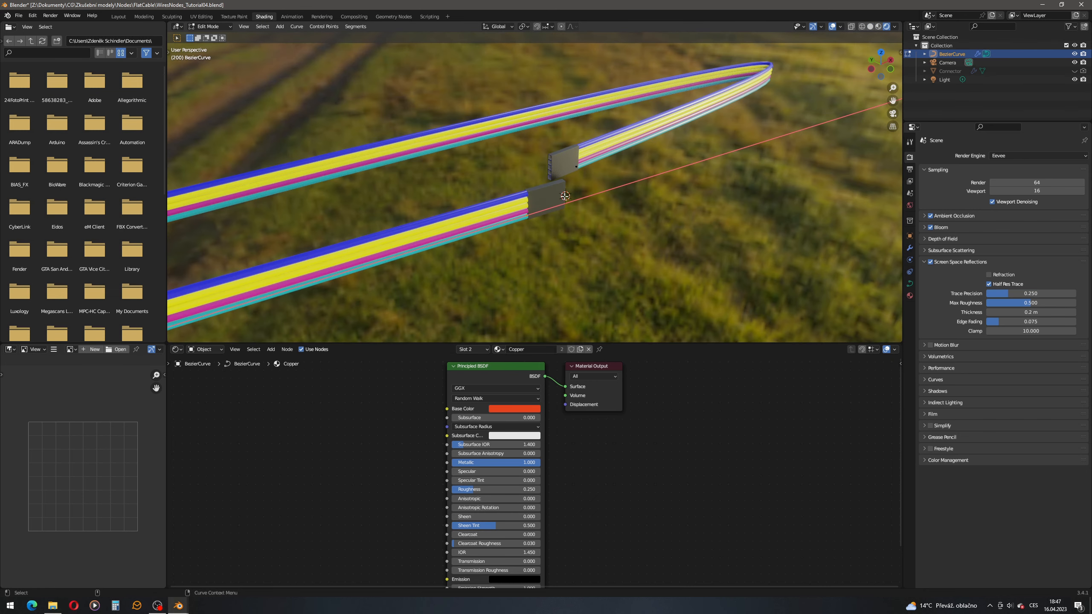
Shorten both handles of the BezierCurve's first end point by moving them in close to that point.
middle_drag(559, 181, 579, 151)
drag(579, 152, 640, 190)
scroll(629, 185, down, 4)
scroll(628, 185, up, 6)
scroll(627, 183, down, 4)
scroll(572, 185, up, 5)
scroll(572, 185, down, 6)
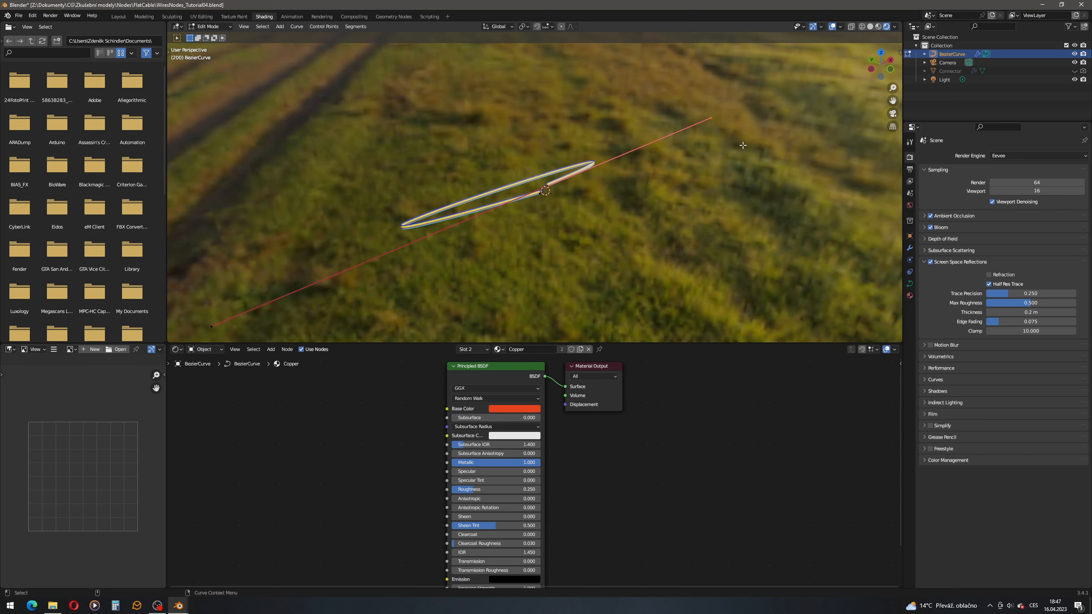
click(710, 118)
key(g)
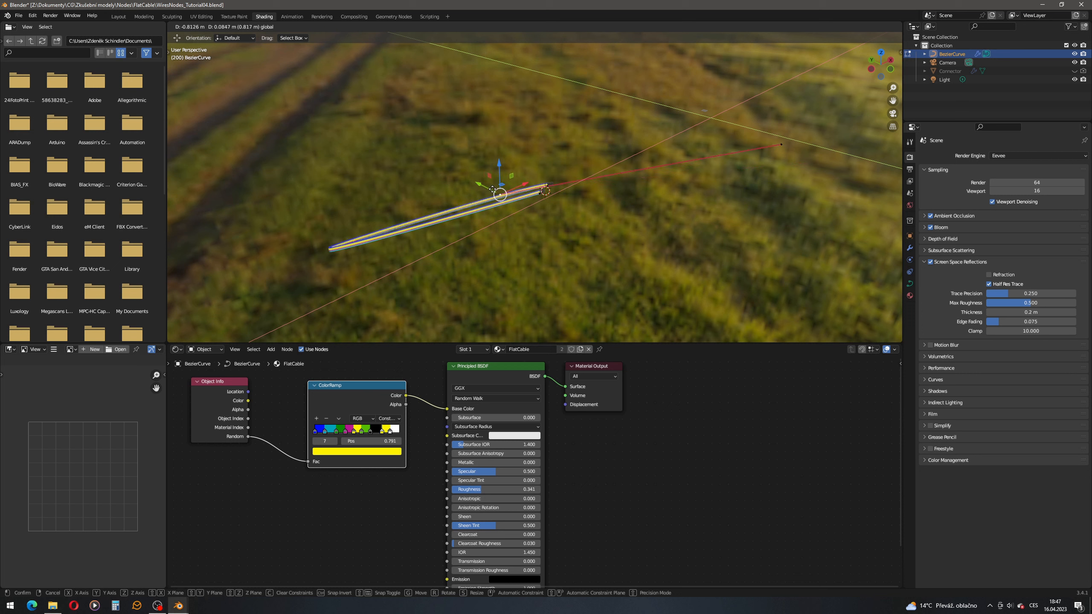
click(494, 190)
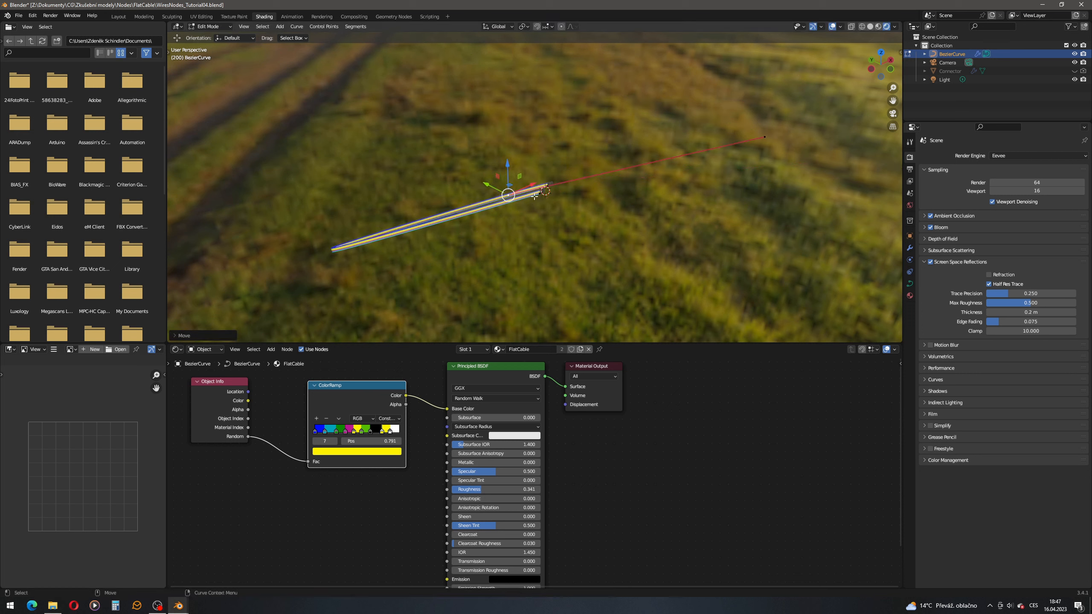
click(799, 128)
key(g)
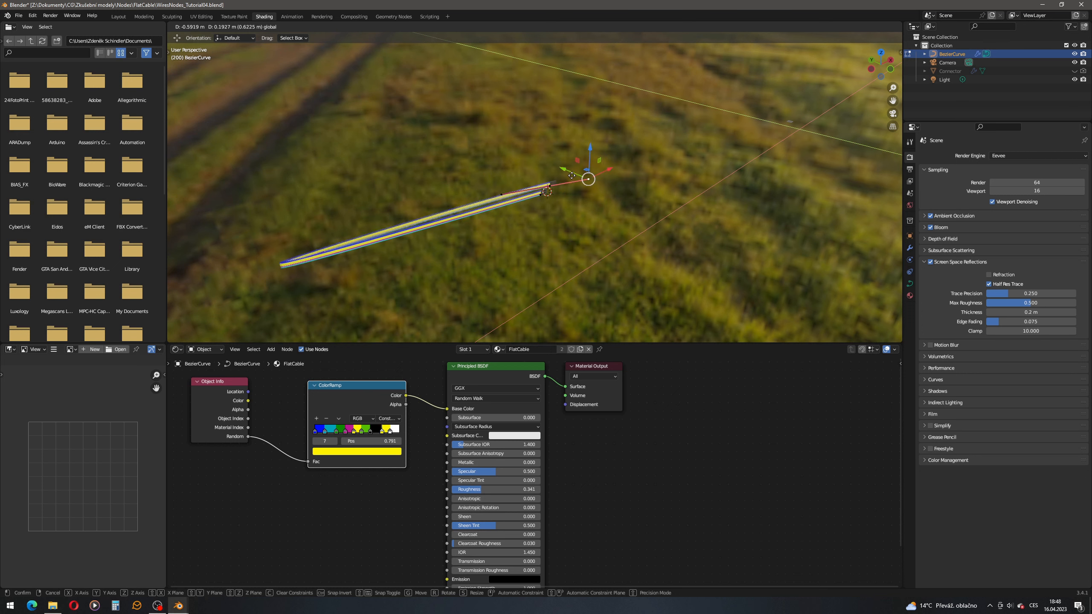
click(563, 172)
scroll(558, 181, up, 5)
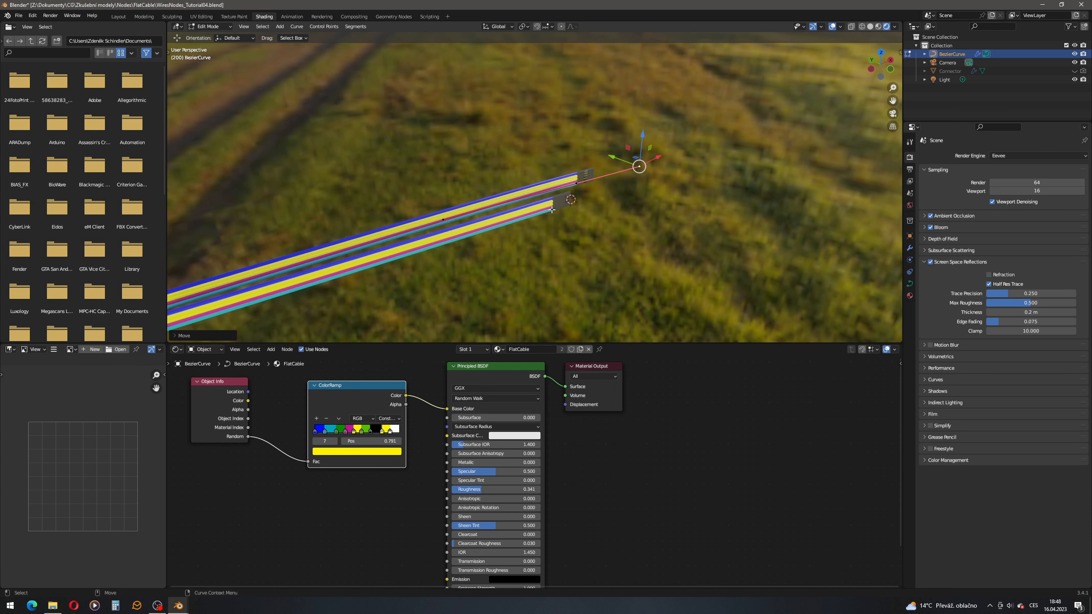
Select the BezierCurve's other end point and move both its handles in close to it to bend the cable.
click(552, 209)
scroll(540, 176, down, 5)
click(713, 139)
key(g)
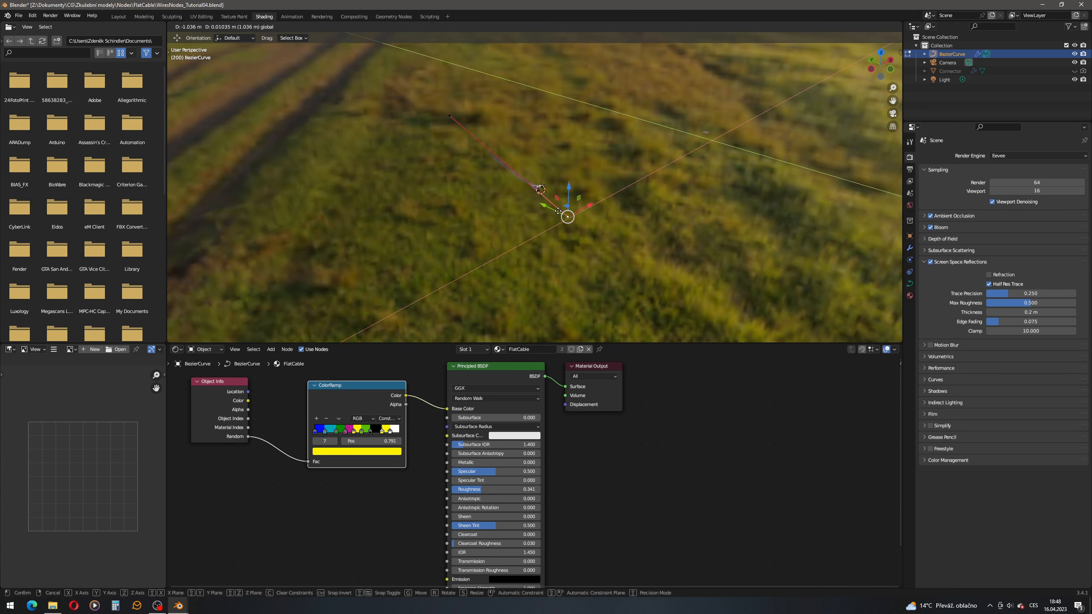
click(541, 191)
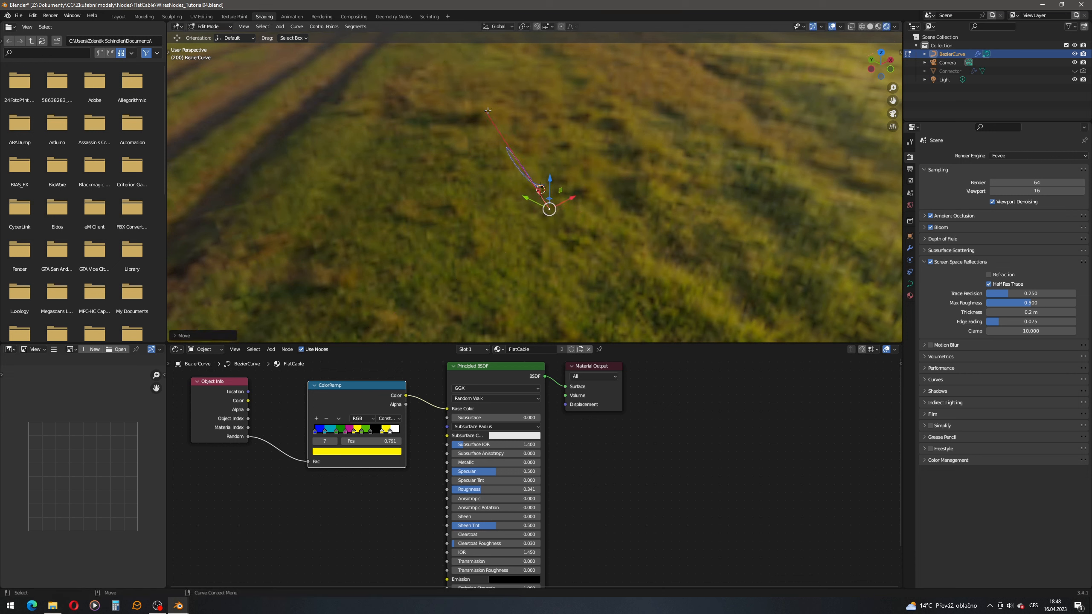
click(488, 111)
key(g)
click(544, 200)
Rotate the near end point of the curve about -24.3° around the global Y axis and move it downward.
scroll(544, 200, up, 4)
middle_drag(585, 211, 564, 223)
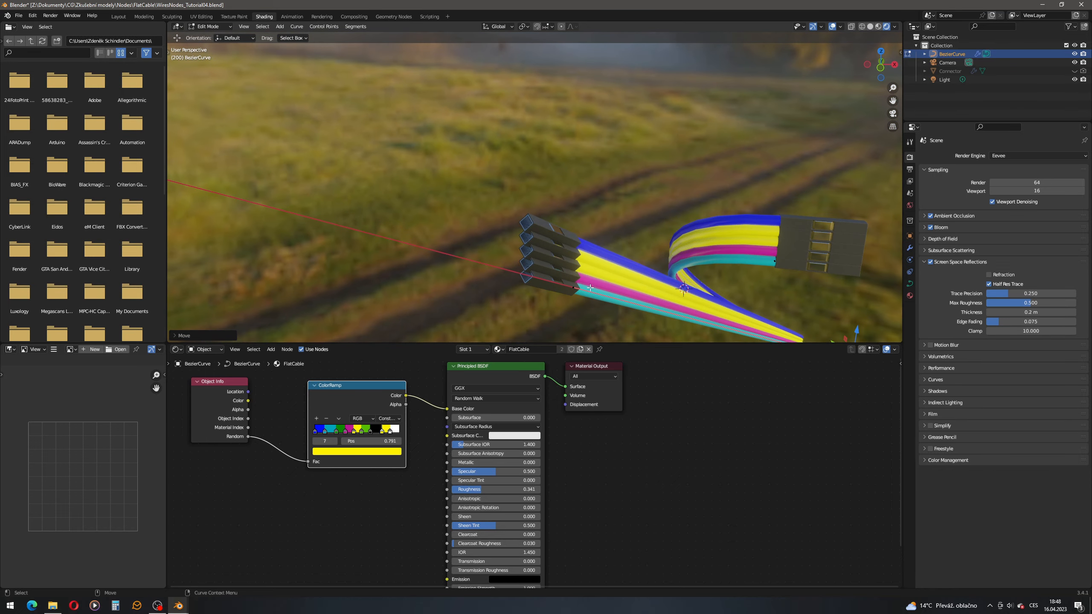
scroll(601, 277, down, 2)
alt+drag(601, 277, 540, 254)
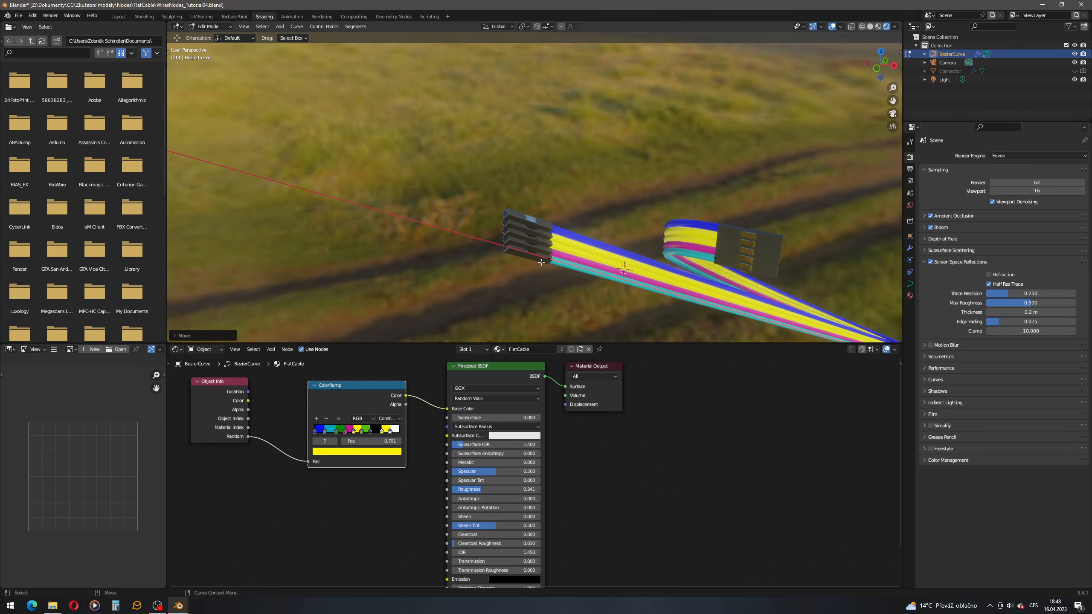
scroll(540, 254, down, 3)
scroll(540, 253, up, 2)
key(r)
key(y)
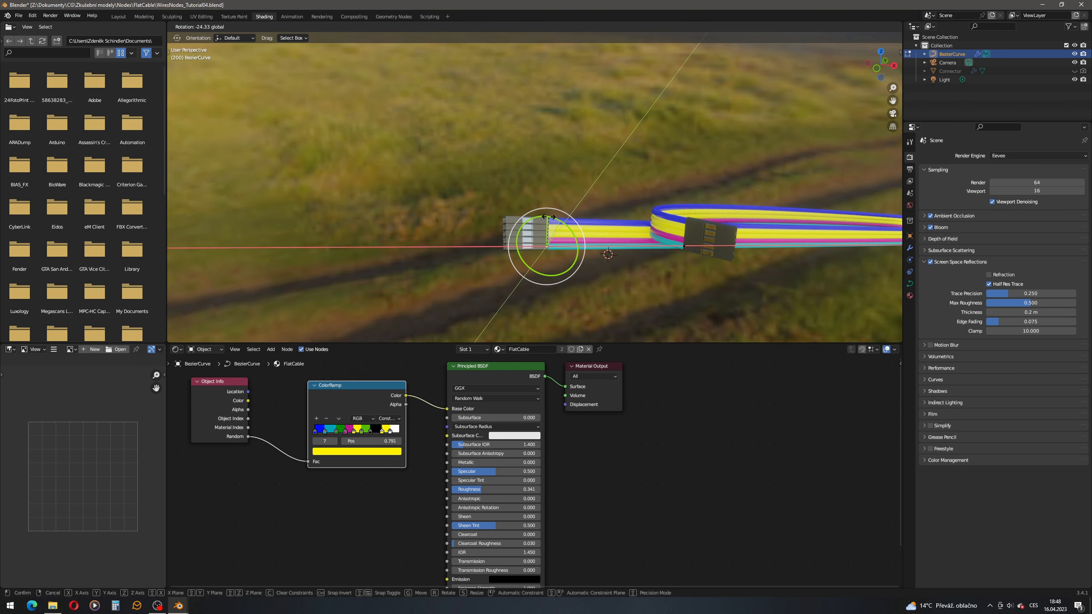
click(547, 217)
drag(544, 213, 545, 271)
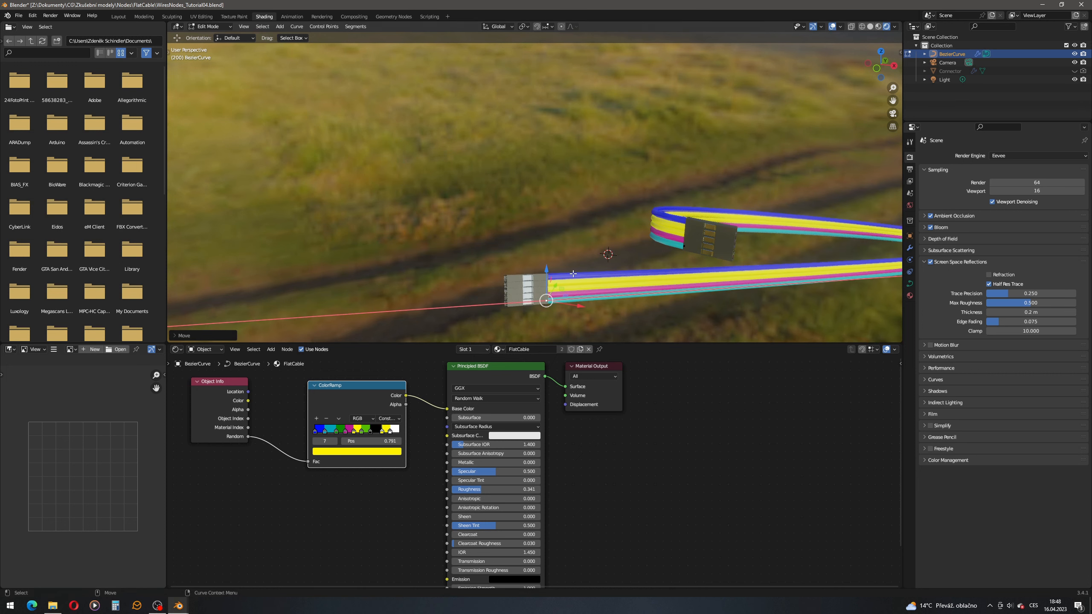
Set the FlatCable modifier's Count to 24 and view the widened cable with its connectors.
shift+middle_drag(655, 253, 480, 217)
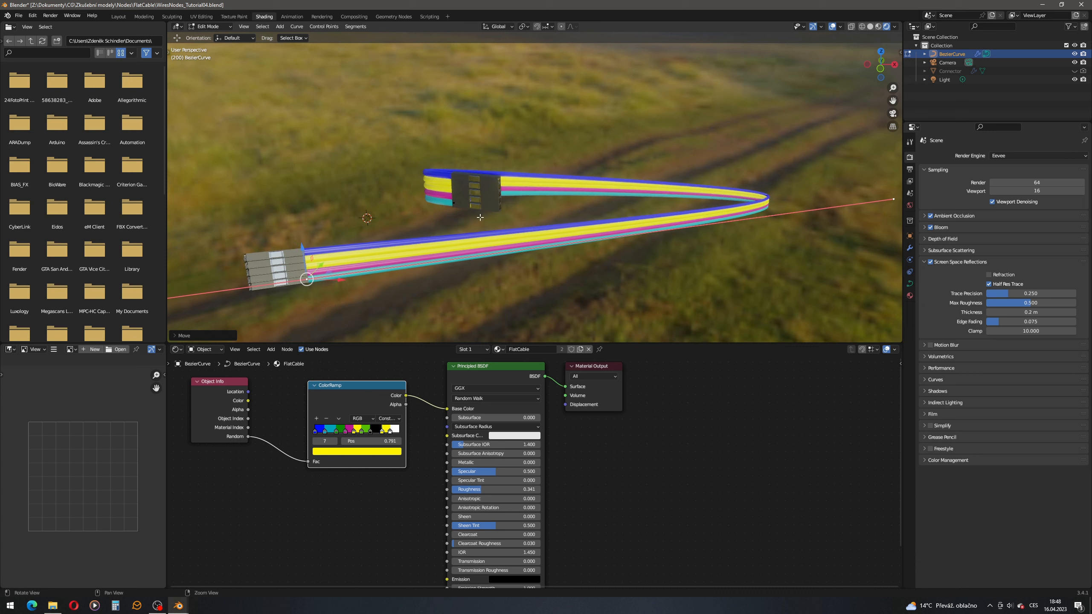
click(910, 249)
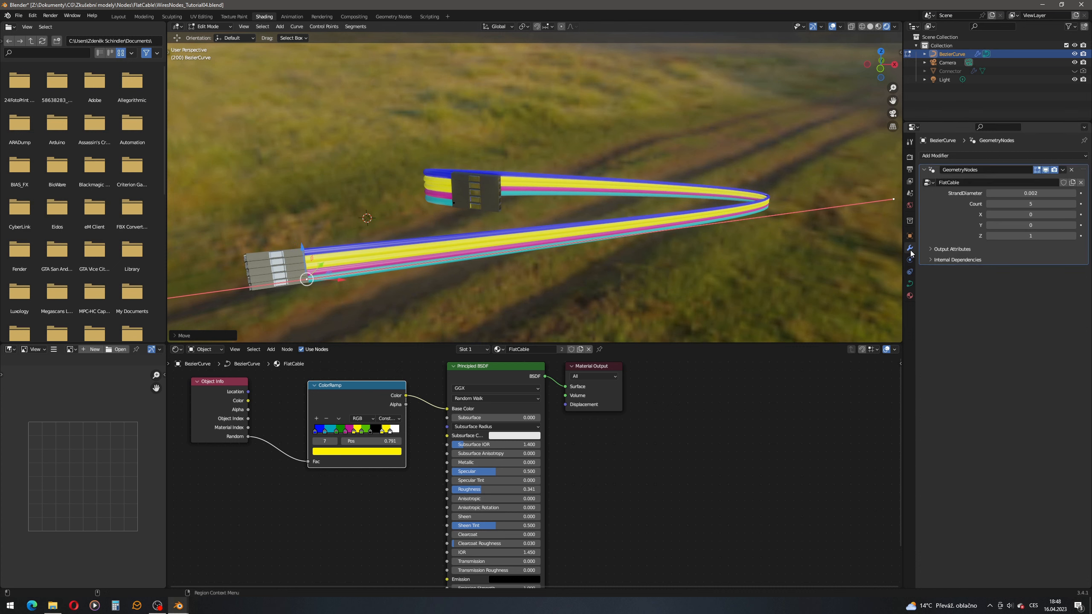
drag(1027, 204, 1068, 204)
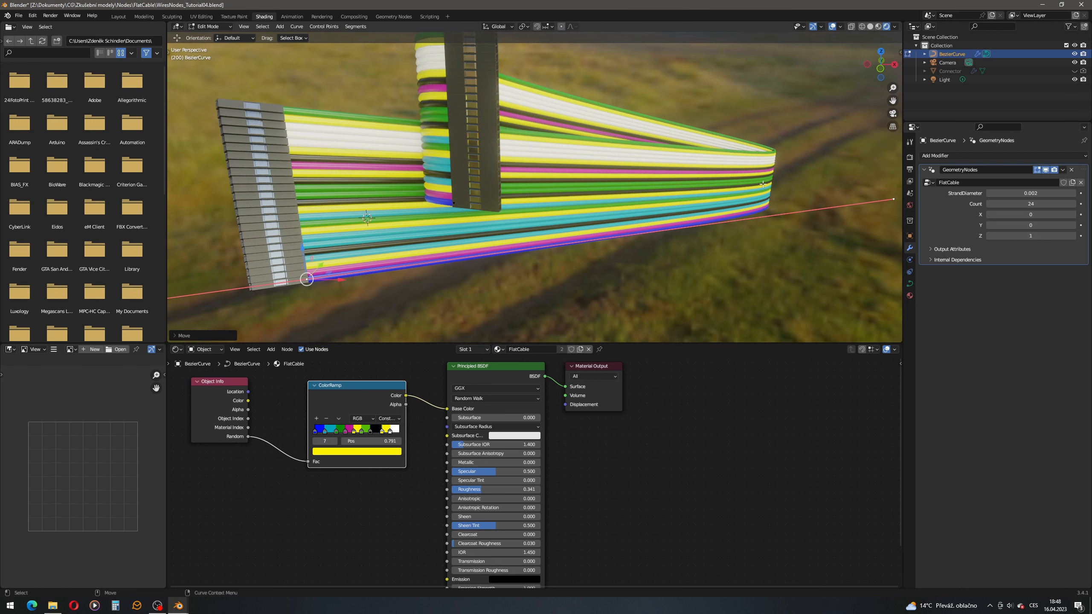
scroll(423, 225, down, 5)
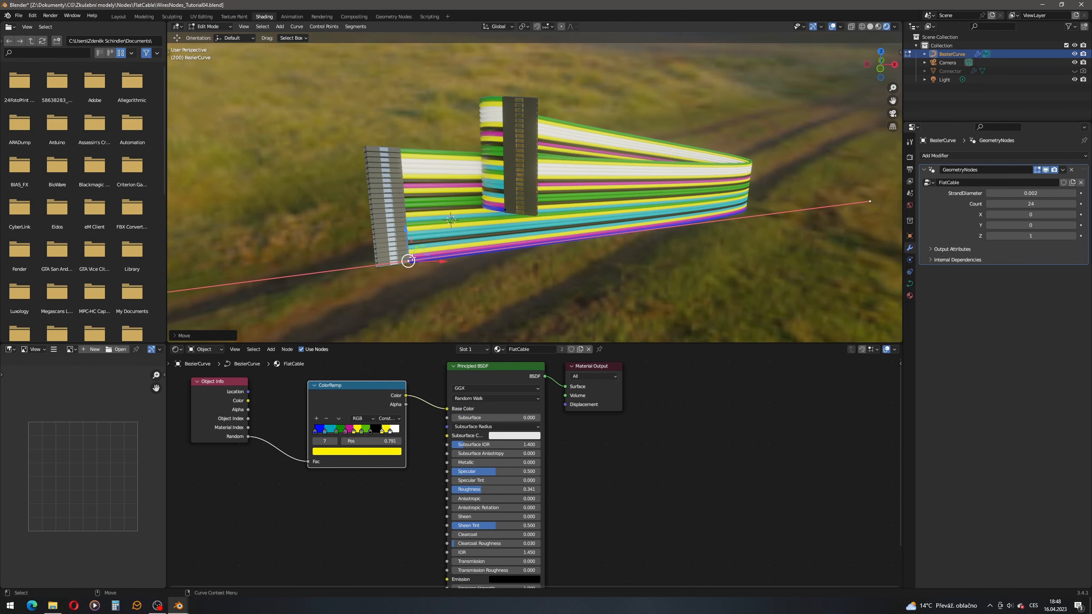
middle_drag(404, 234, 490, 220)
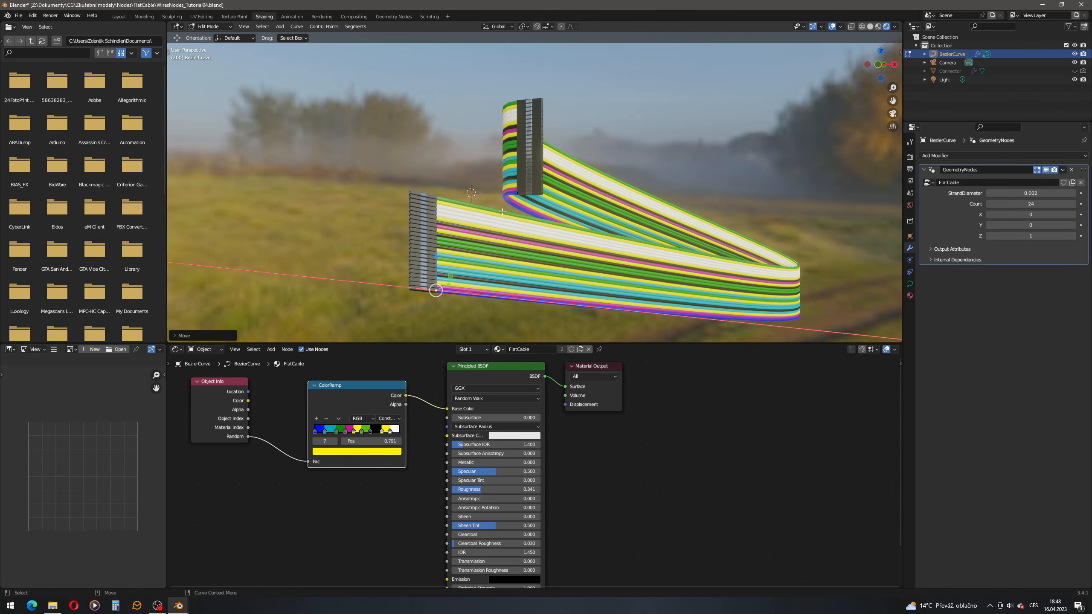